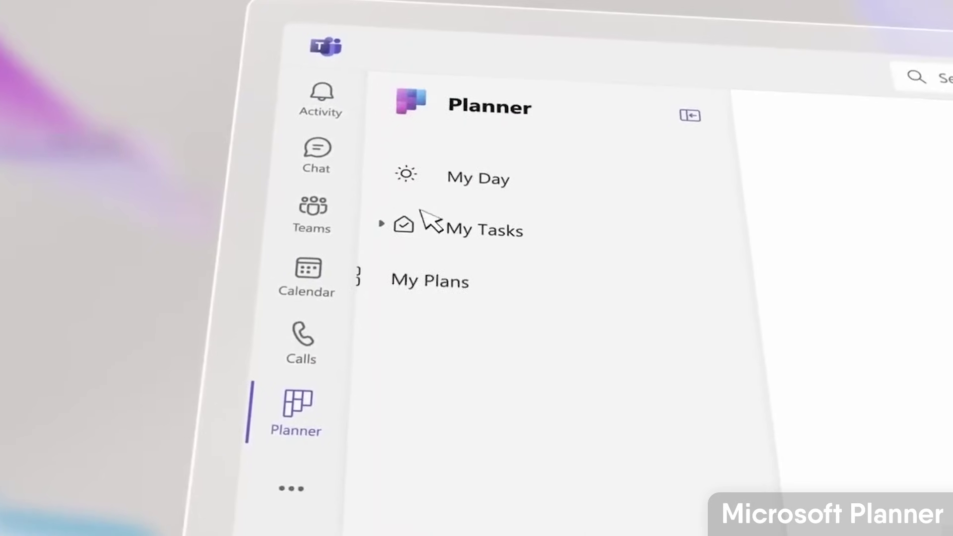
Open the Marketing Campaign plan and view its tasks on the Timeline after the Board
click(407, 175)
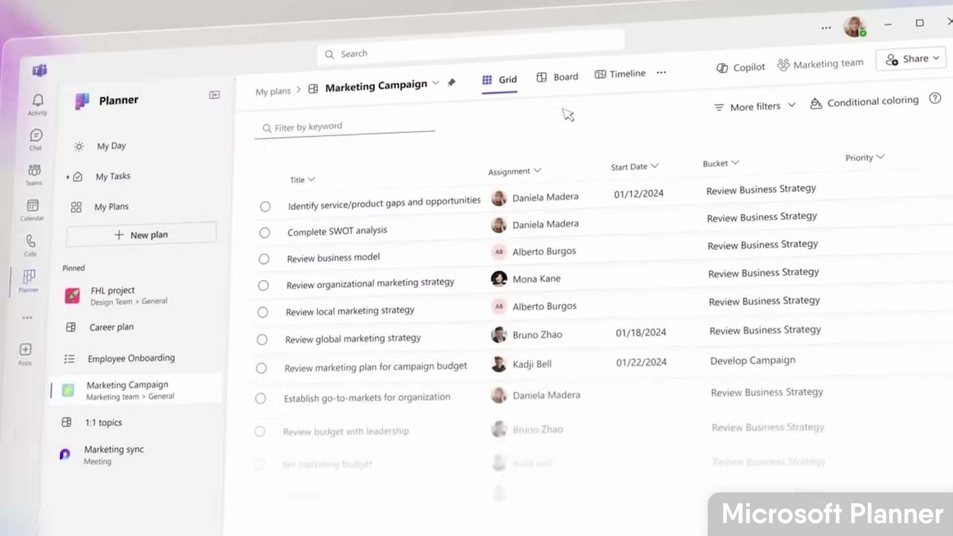
click(568, 79)
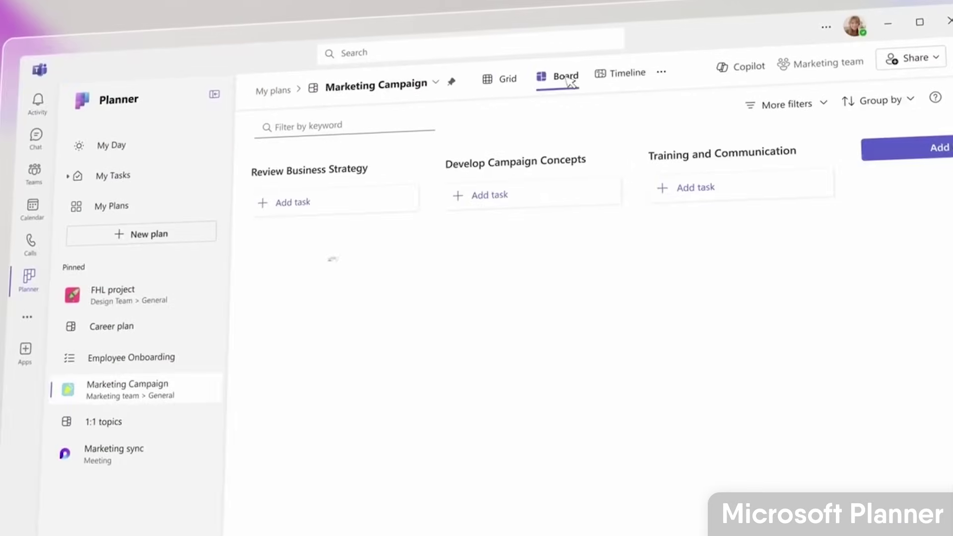
click(627, 74)
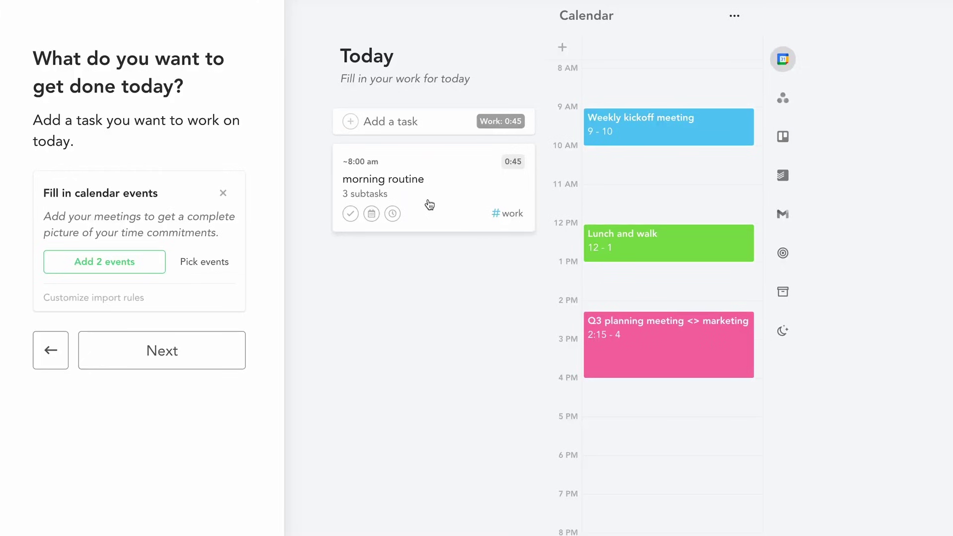
Add today's two calendar meetings and the Asana write copy task to Today
click(124, 262)
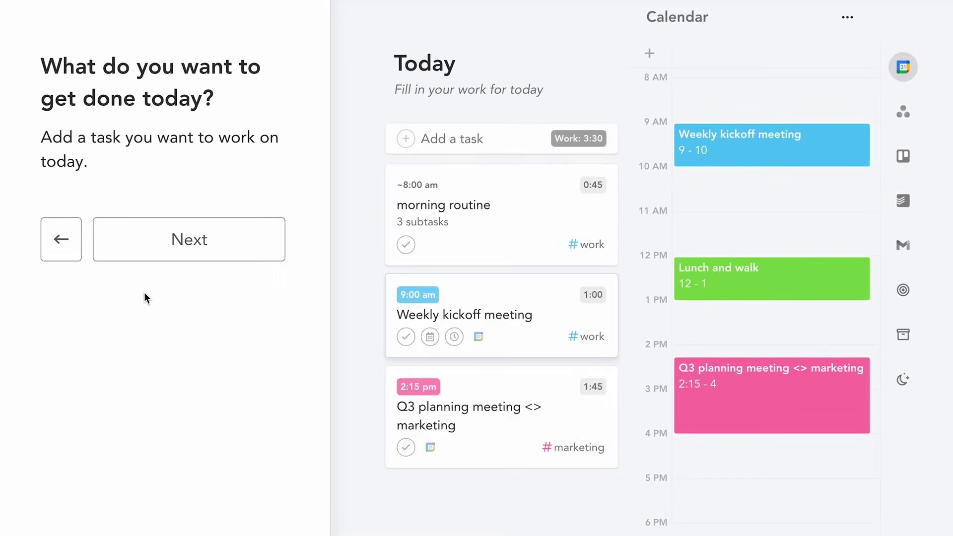
click(902, 112)
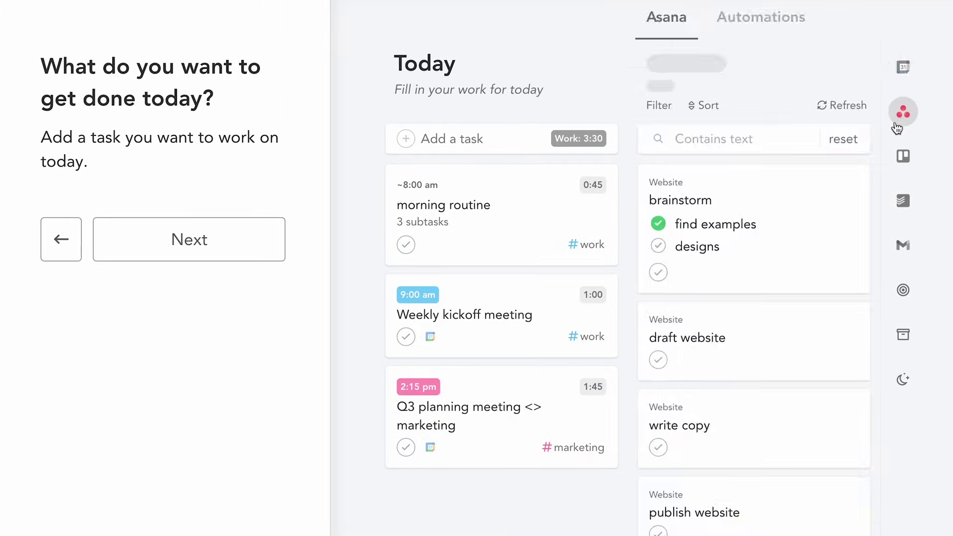
drag(776, 420, 570, 181)
Turn an email into a Today task, note the obstacle 'One of my meetings might run longer.' and post to Slack
click(903, 245)
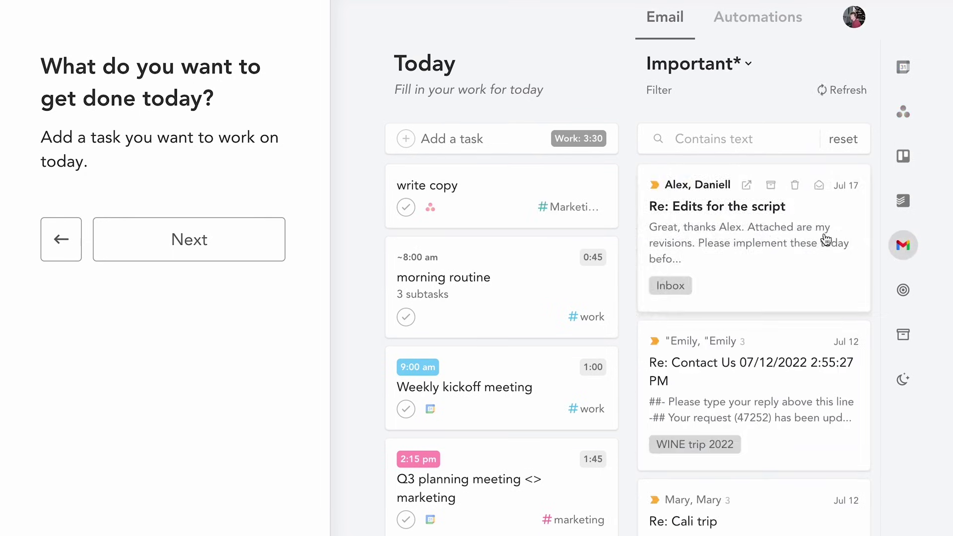
drag(825, 241, 593, 184)
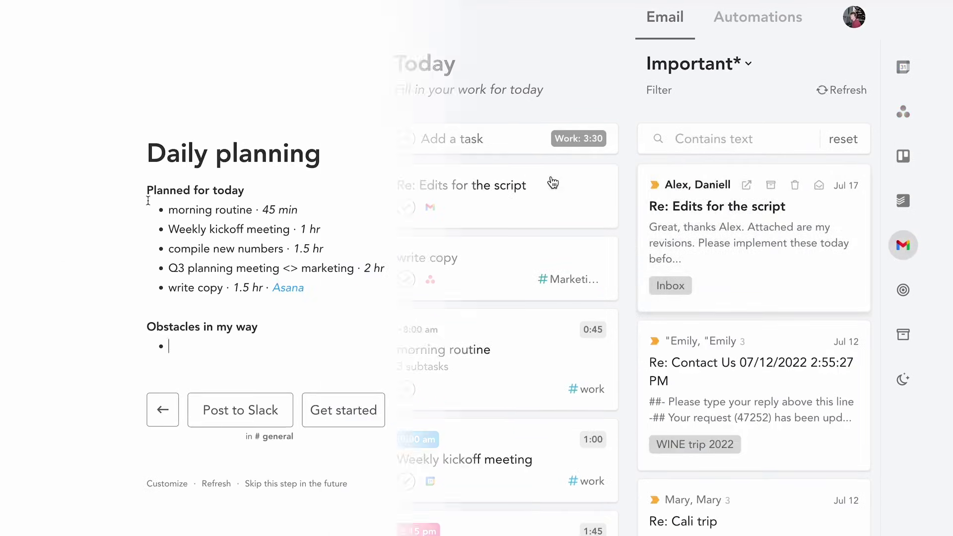
text(One of my meetings m)
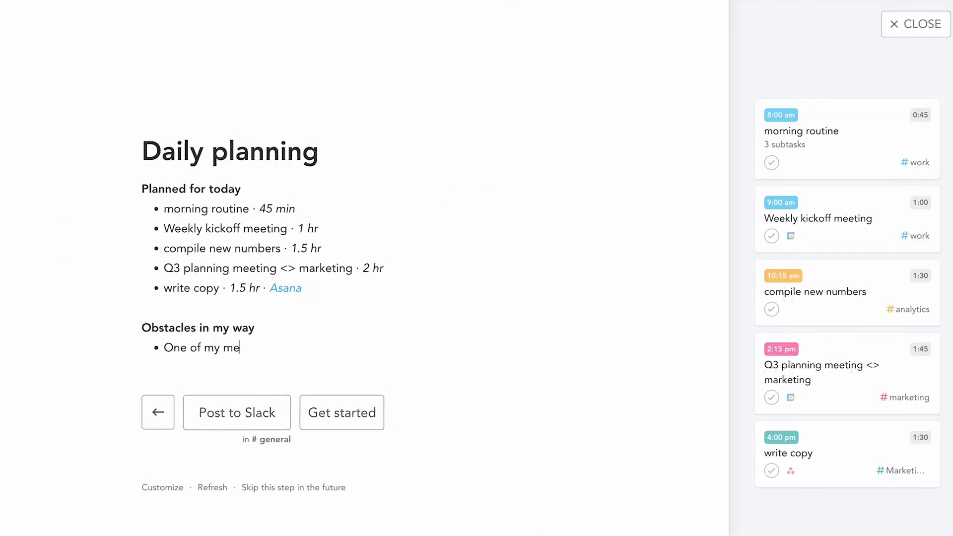
text(ight run longer.)
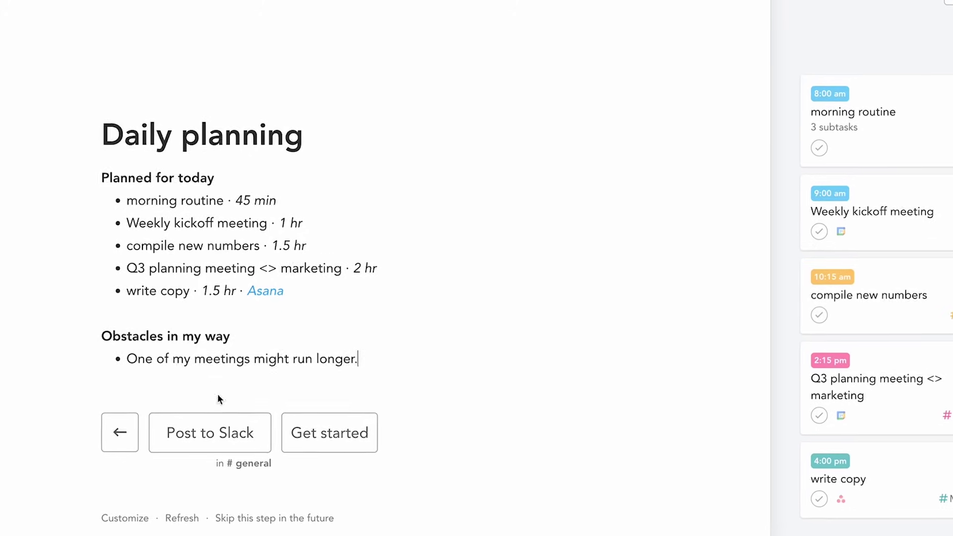
click(246, 447)
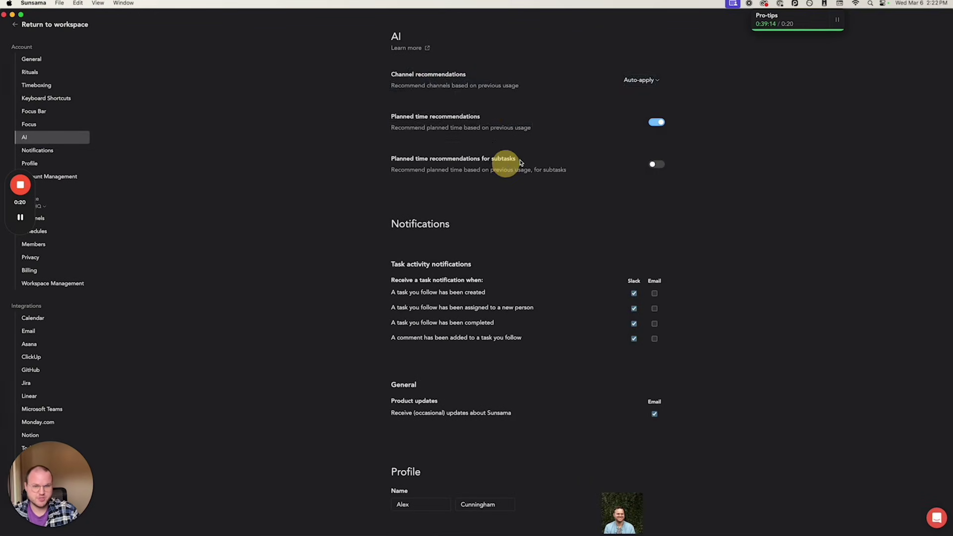
Review the channel and planned-time recommendation settings, then enter the task title 'Woodpecker is my favorite'
drag(395, 75, 489, 76)
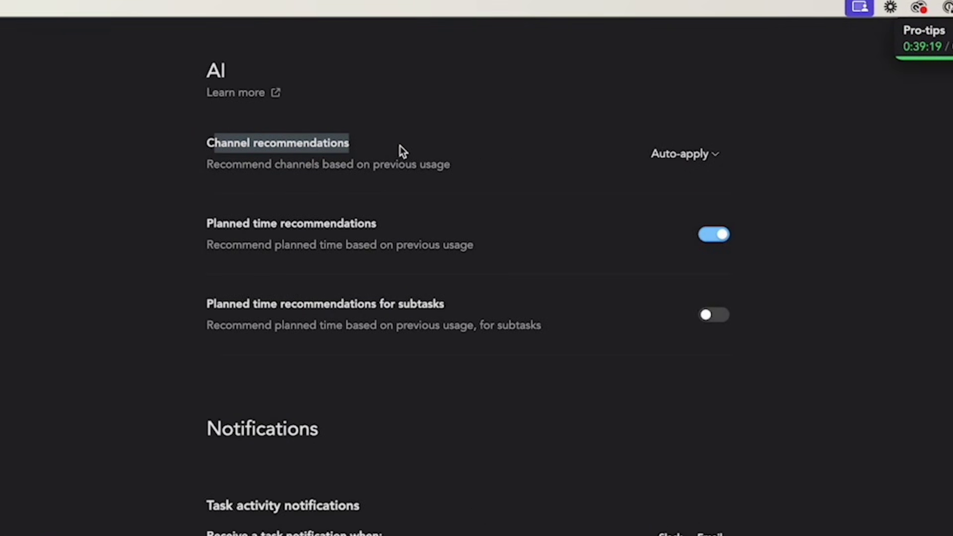
click(248, 220)
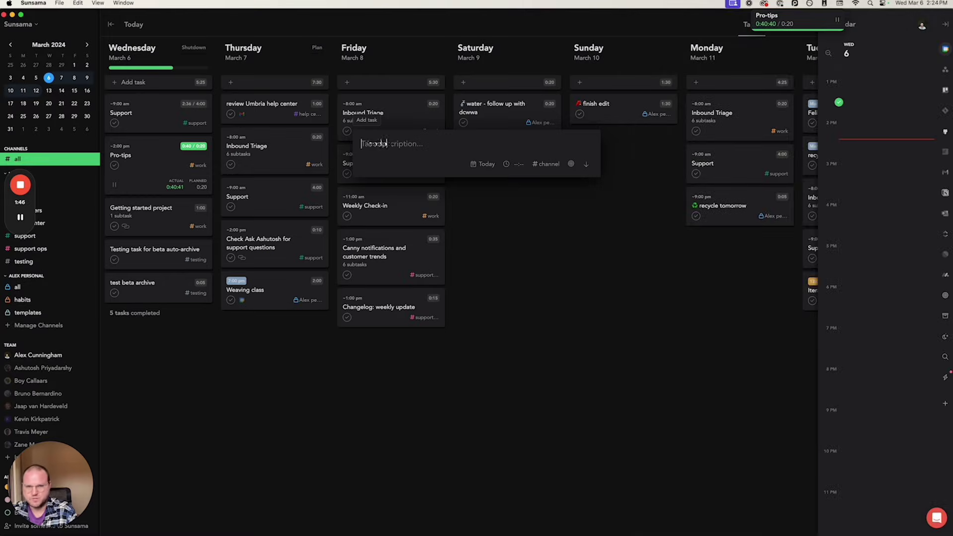
text(Woodpecker is my favorite)
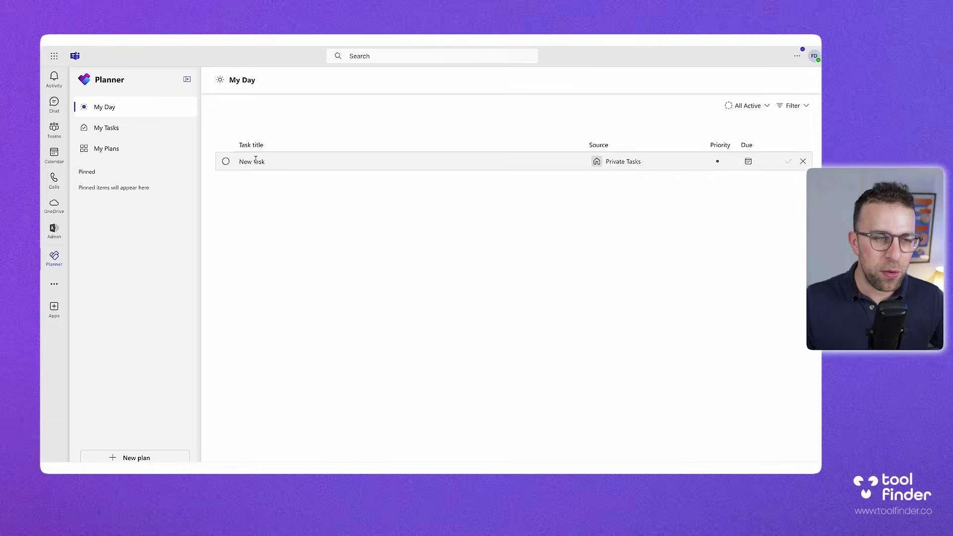
Create a My Day task titled 'Record Video'
click(256, 160)
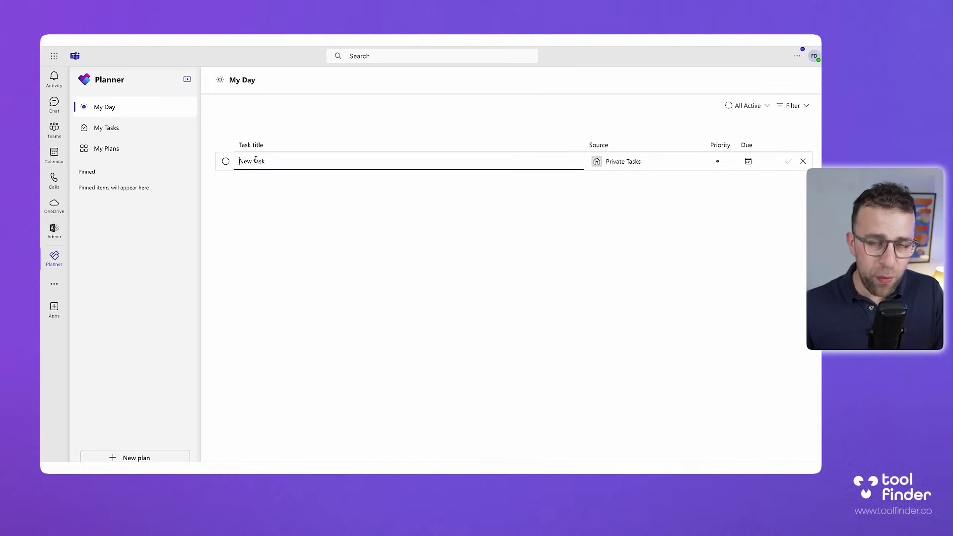
text(Record Video)
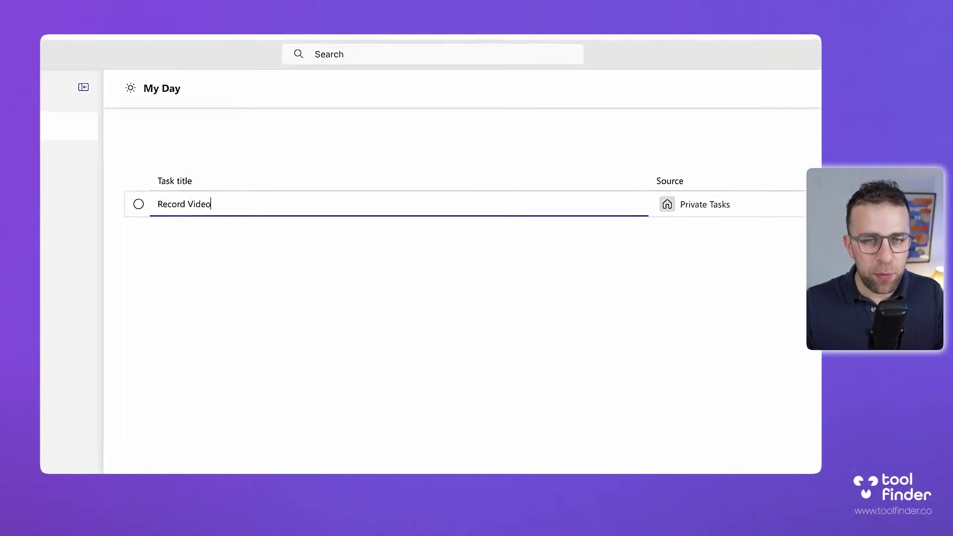
key(Return)
click(349, 299)
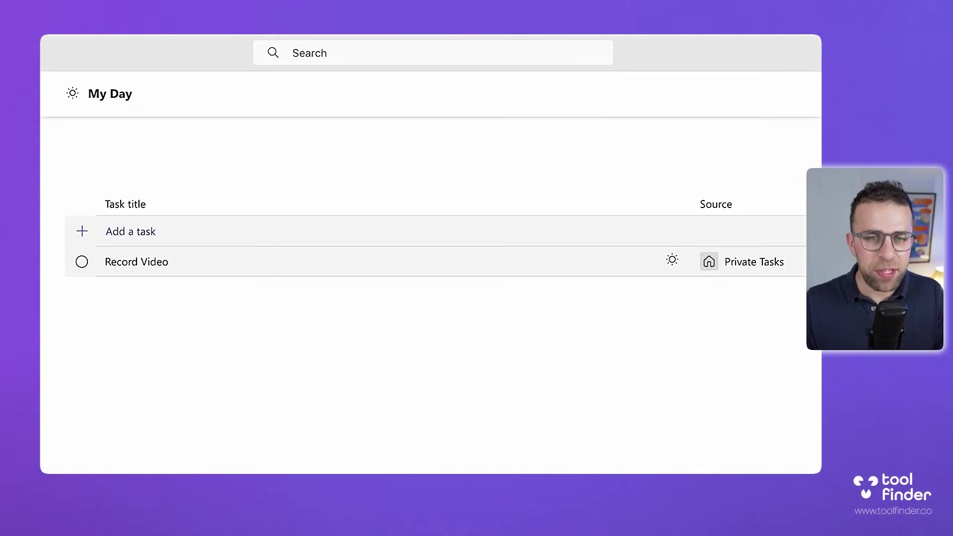
Set Record Video's progress to In progress and its priority to Important
click(659, 261)
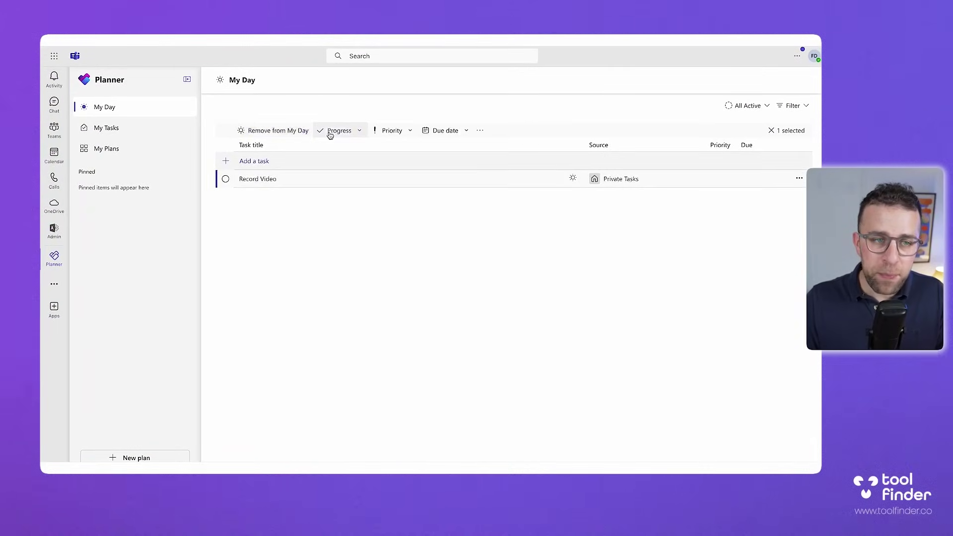
click(349, 132)
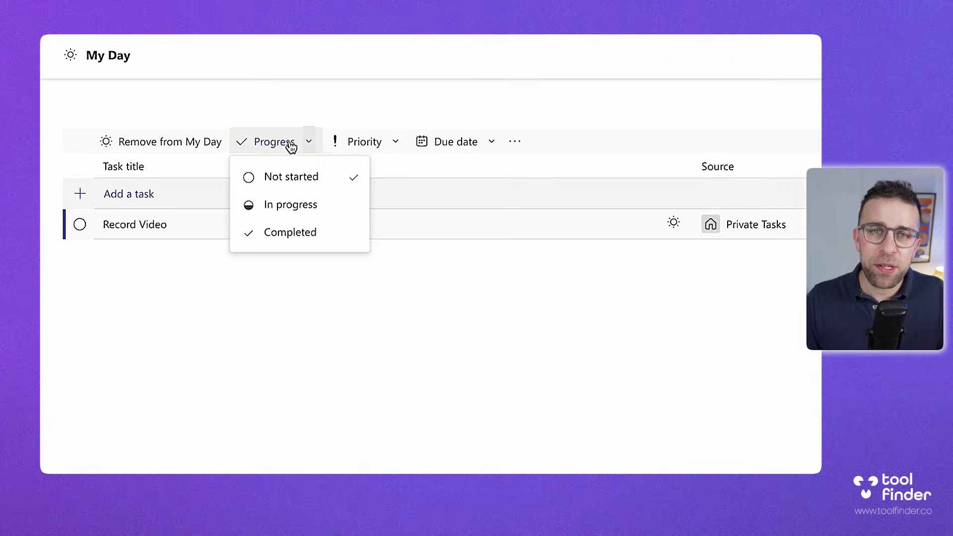
click(298, 213)
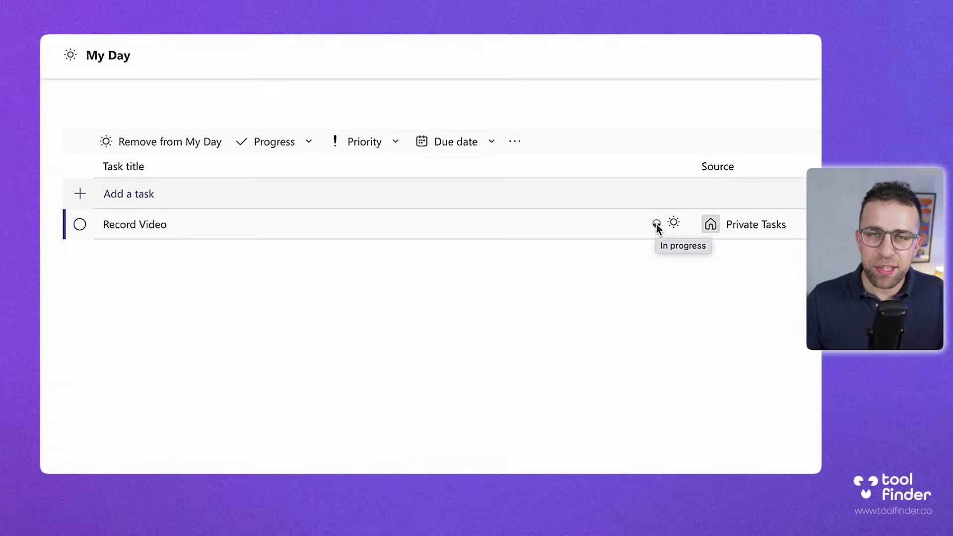
click(380, 144)
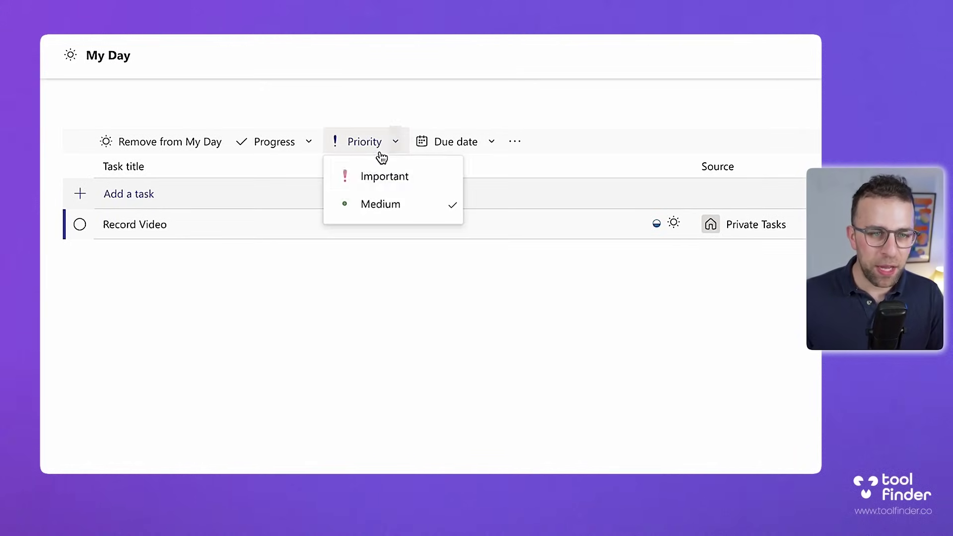
click(383, 187)
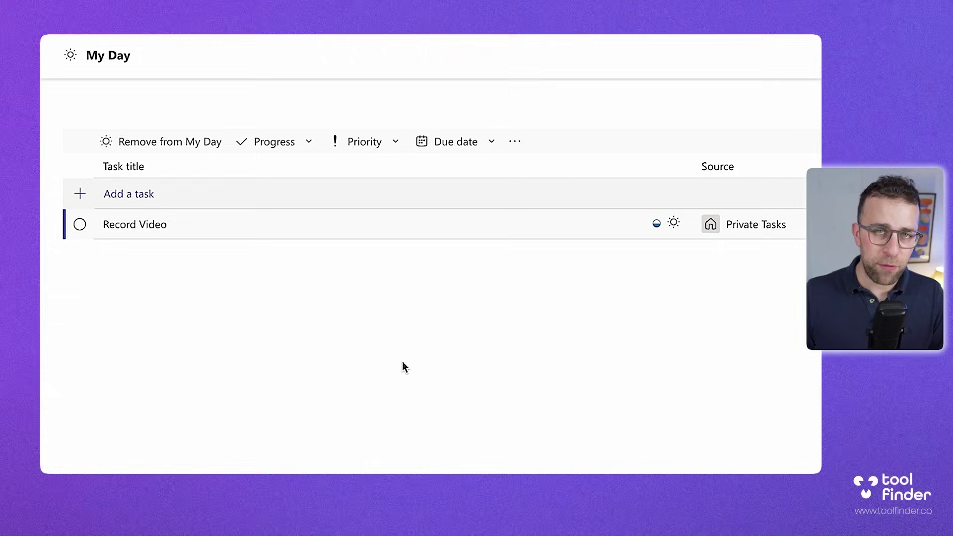
Give Record Video a May 1 (5/1) due date, then switch to My Tasks
click(455, 142)
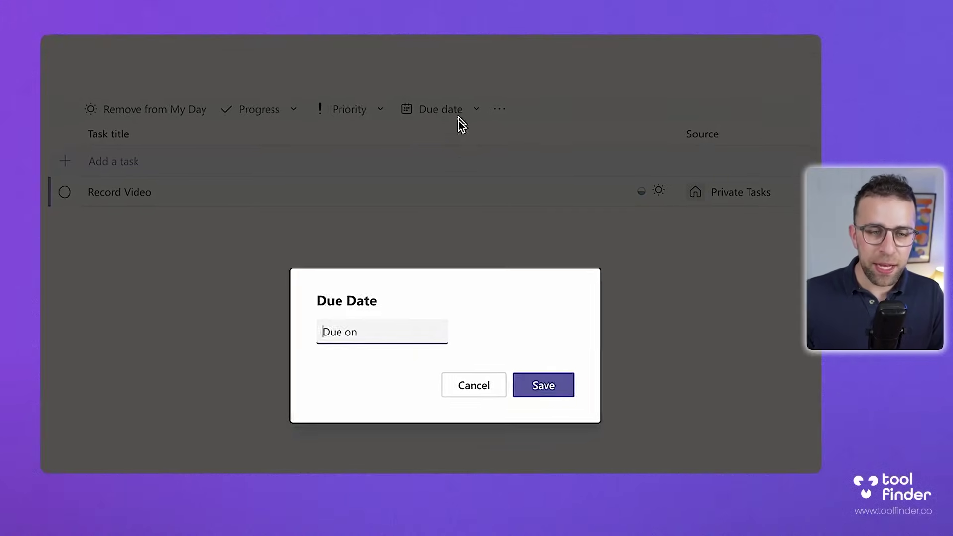
key(Return)
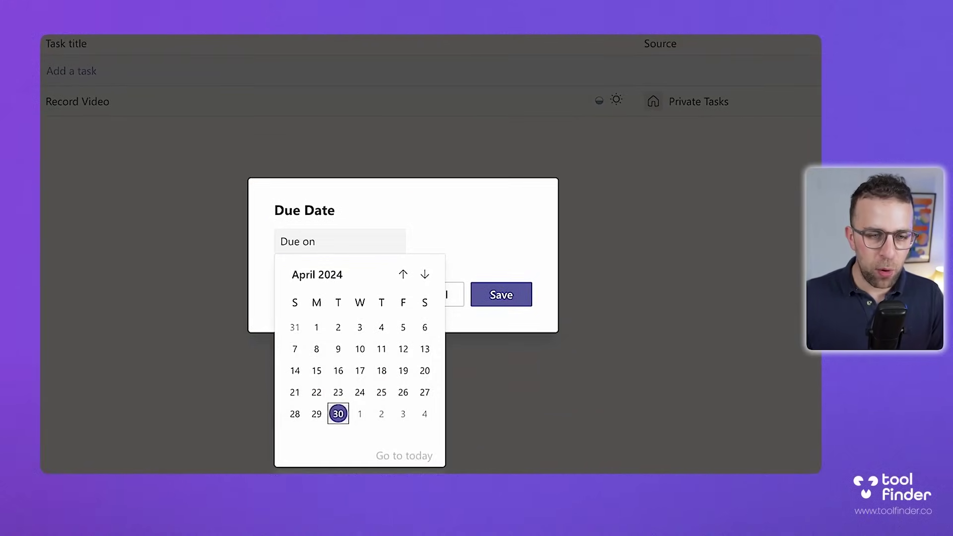
click(359, 414)
click(489, 299)
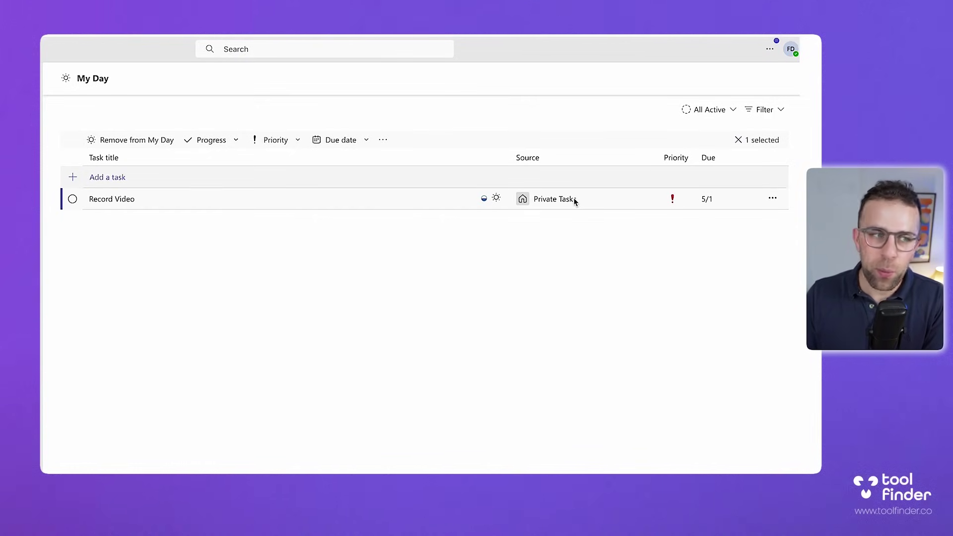
click(184, 131)
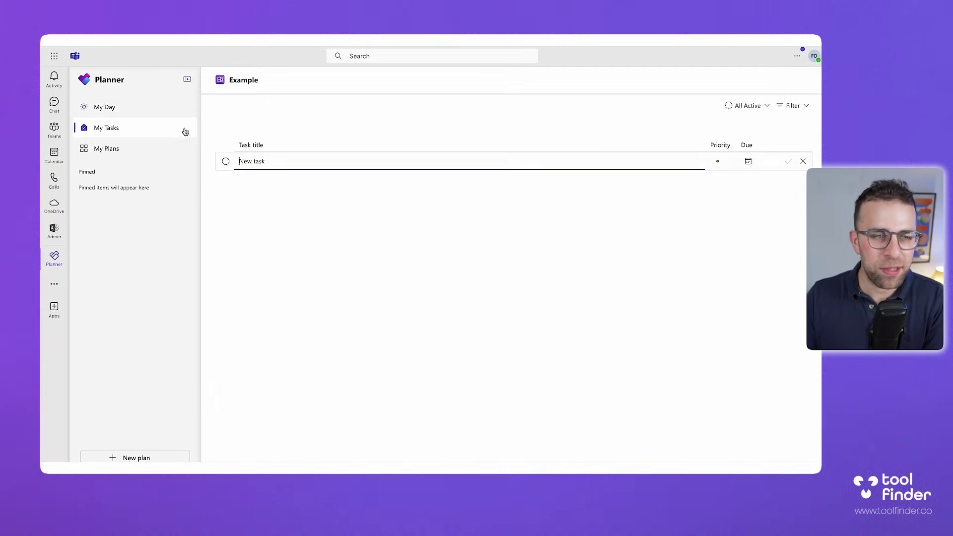
View the My Plans list, opening and then dismissing the new plan choices
click(129, 149)
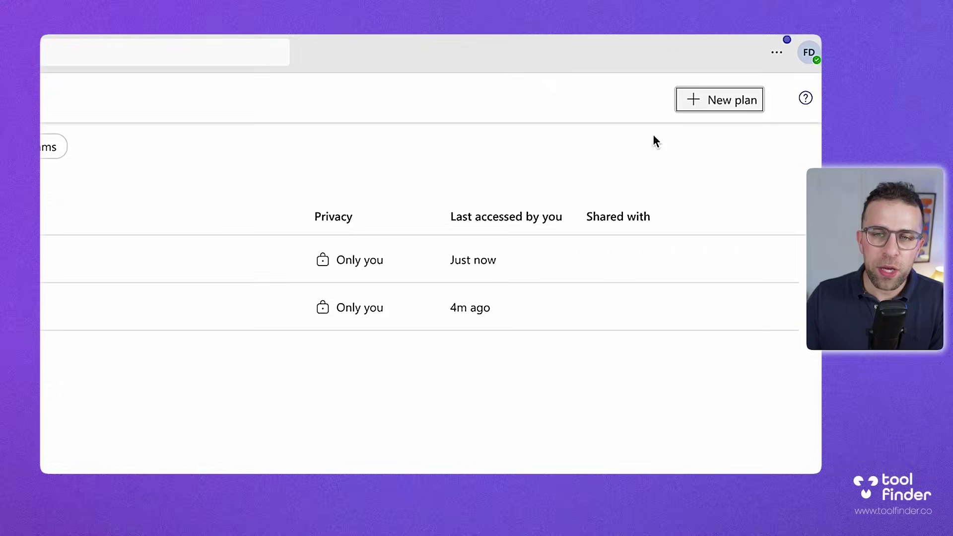
click(710, 102)
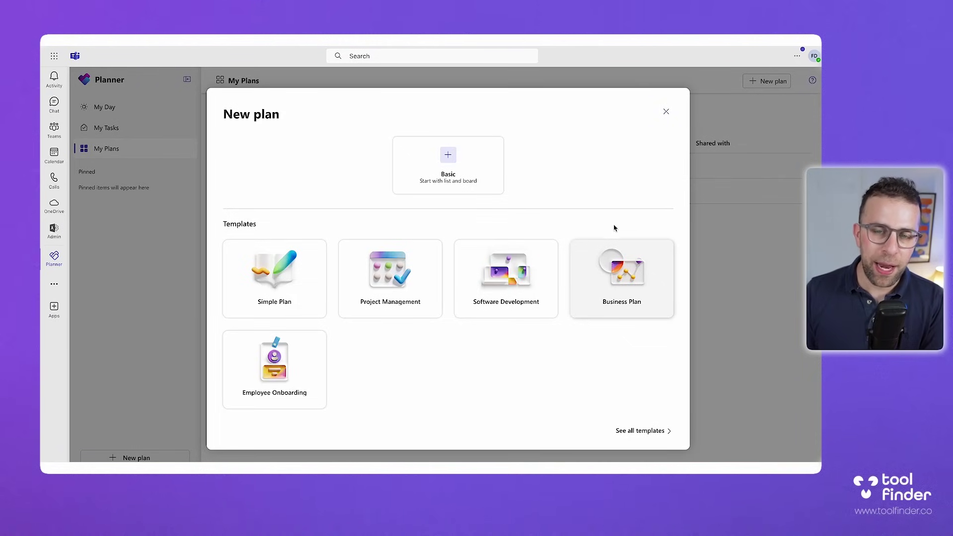
click(666, 112)
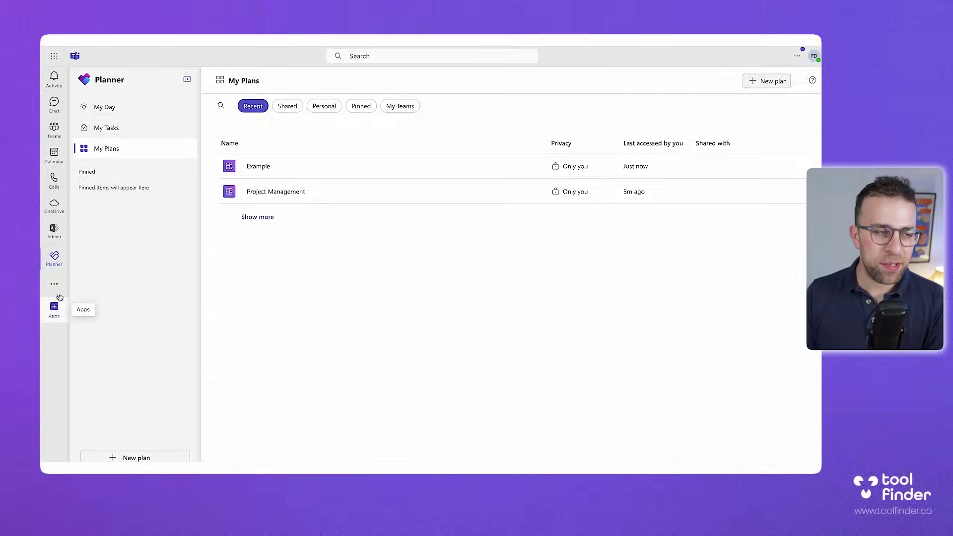
Pin Planner in Teams, move it right below Chat, and bring up the new-plan templates
right_click(54, 258)
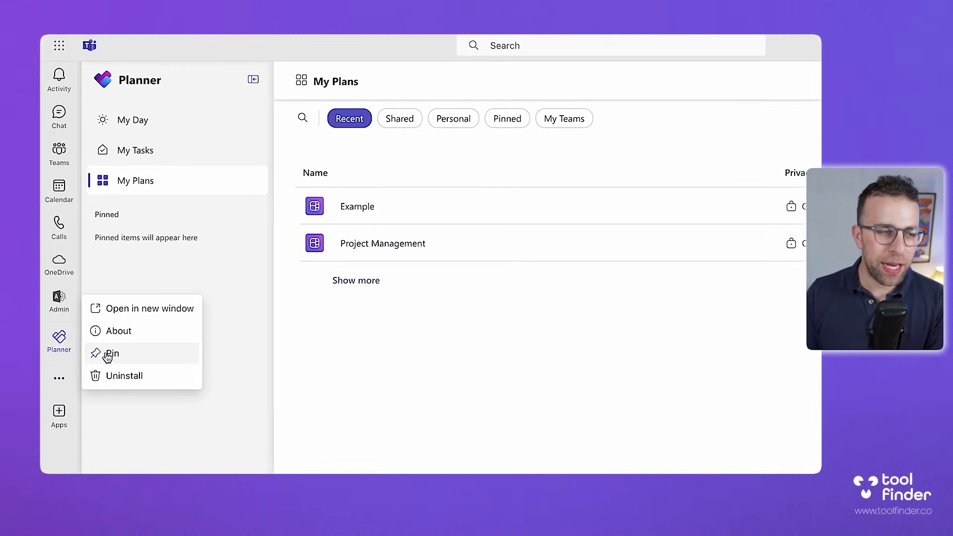
click(108, 354)
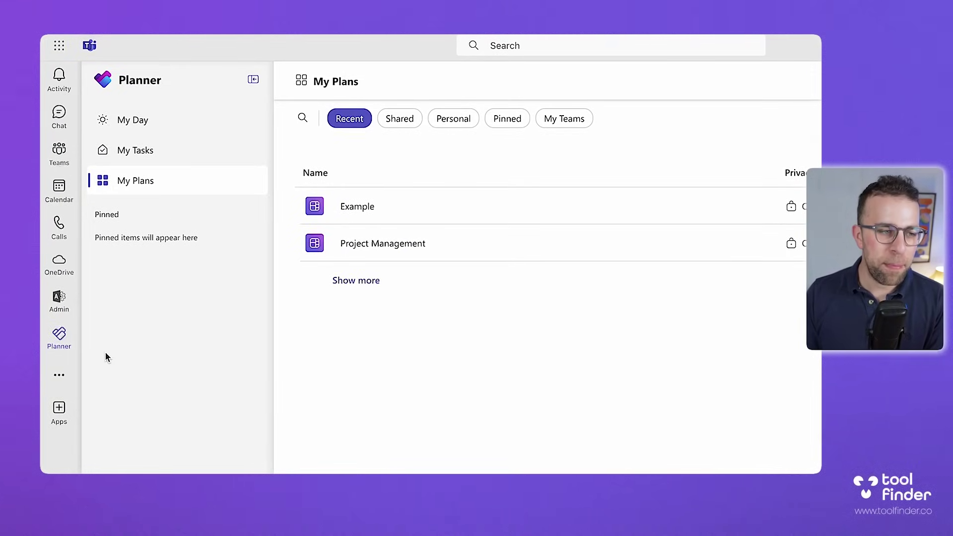
drag(59, 333, 67, 156)
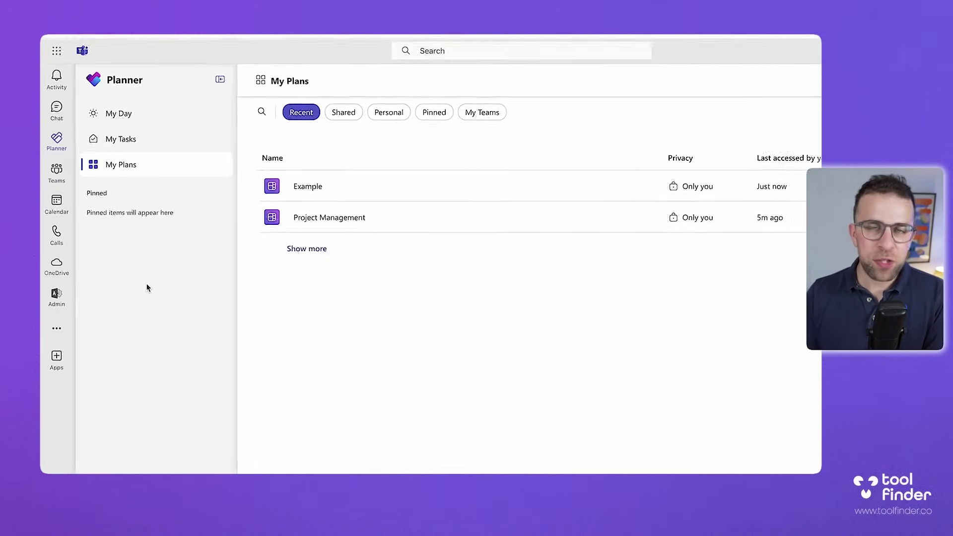
click(259, 216)
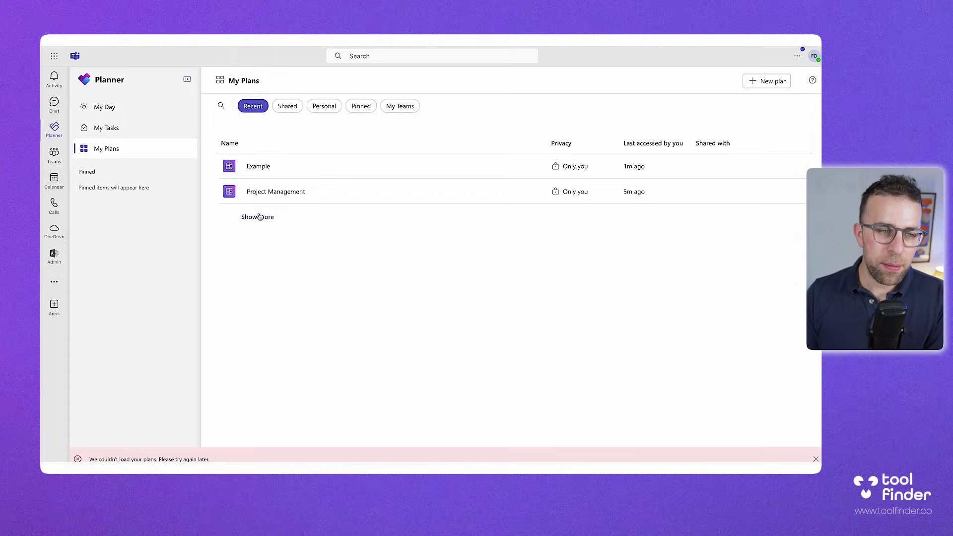
click(749, 80)
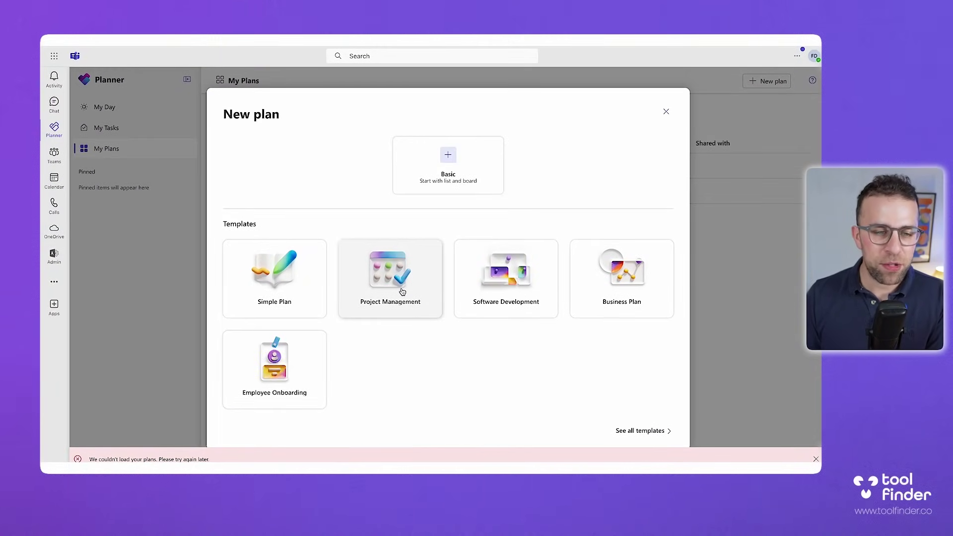
Preview the Project Management, Software Development, Business Plan and Employee Onboarding templates, then use Simple Plan
click(402, 291)
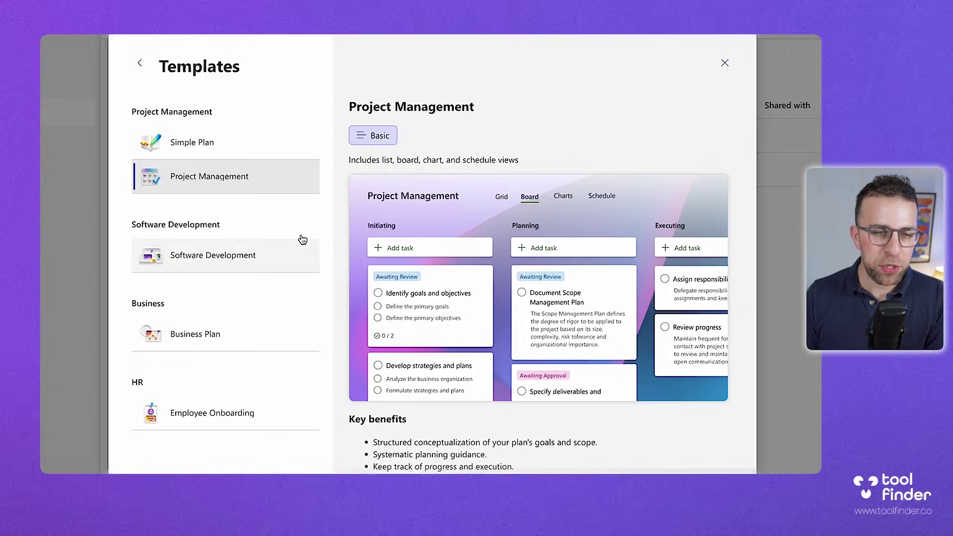
scroll(433, 238, down, 1)
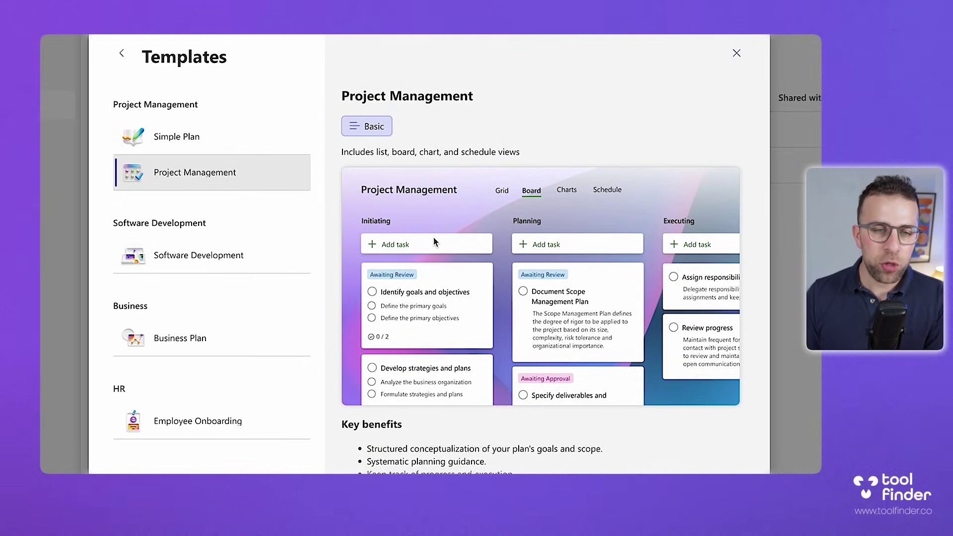
click(279, 273)
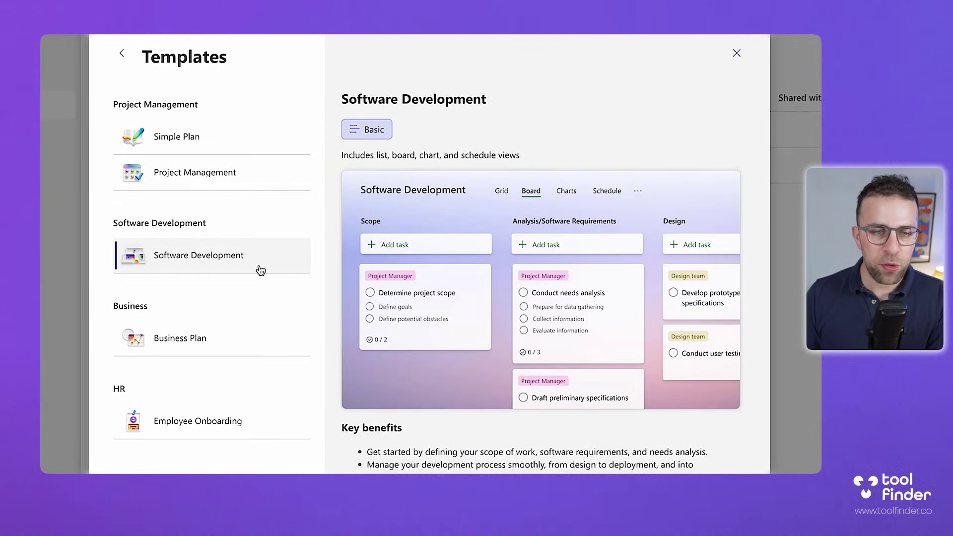
scroll(444, 255, down, 1)
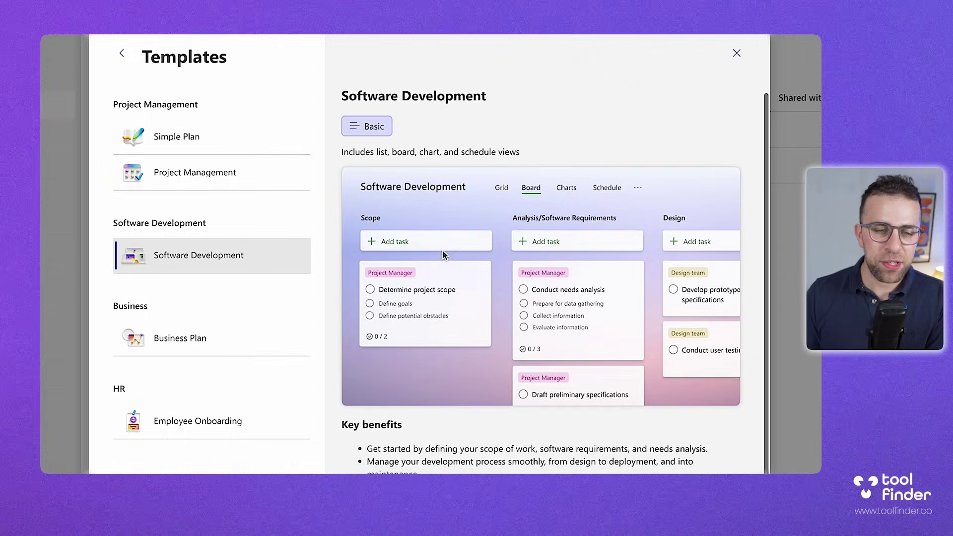
click(249, 350)
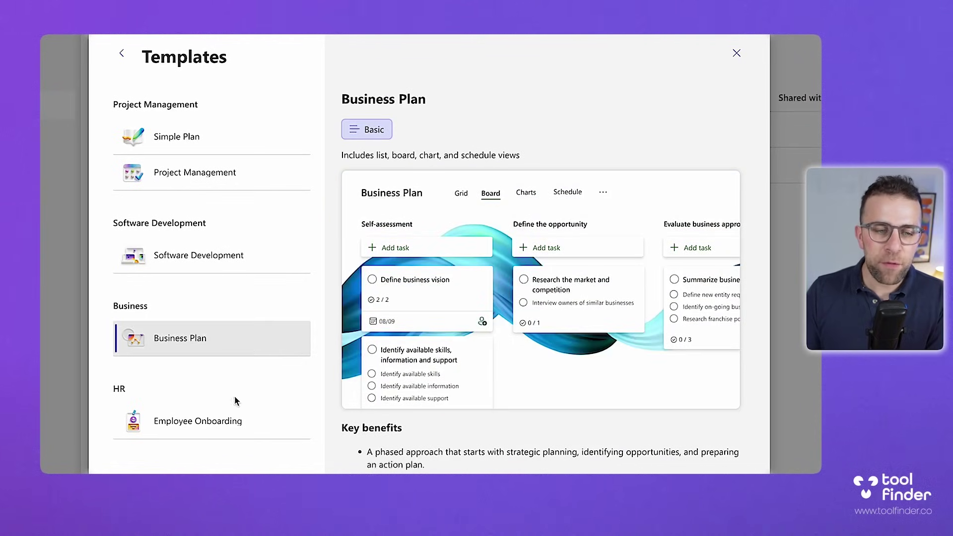
click(234, 419)
click(223, 136)
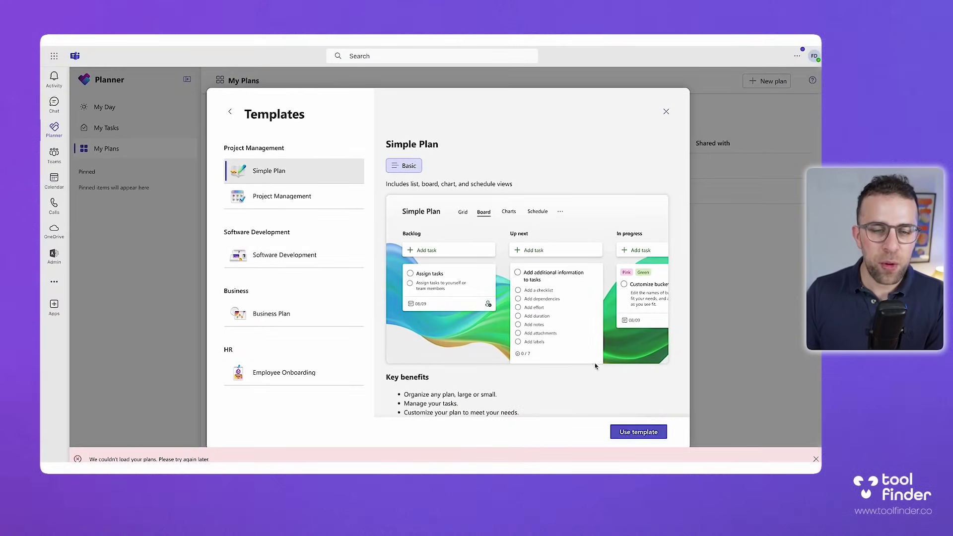
click(637, 433)
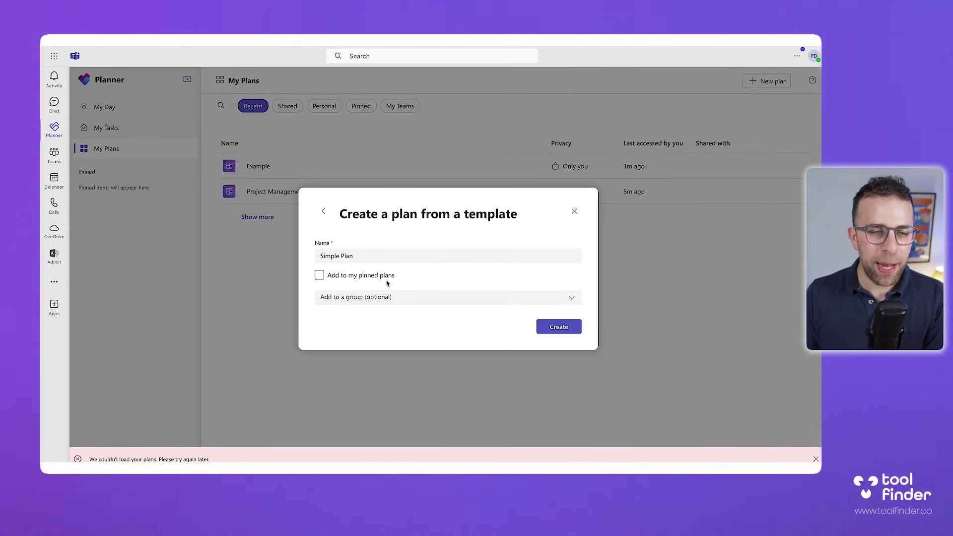
Create Simple Plan in the Tool Finder group and drag Assign tasks from Backlog to Up next
click(392, 297)
click(370, 336)
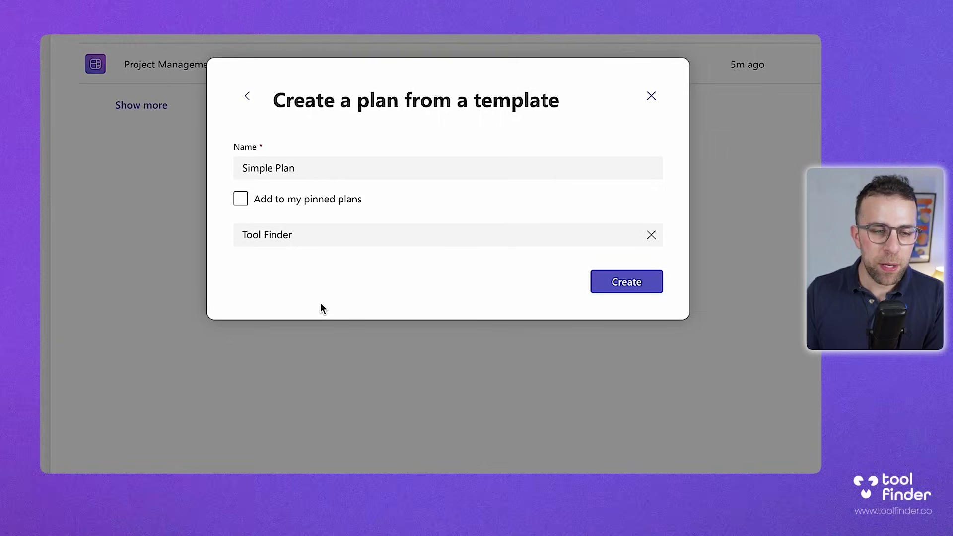
click(650, 281)
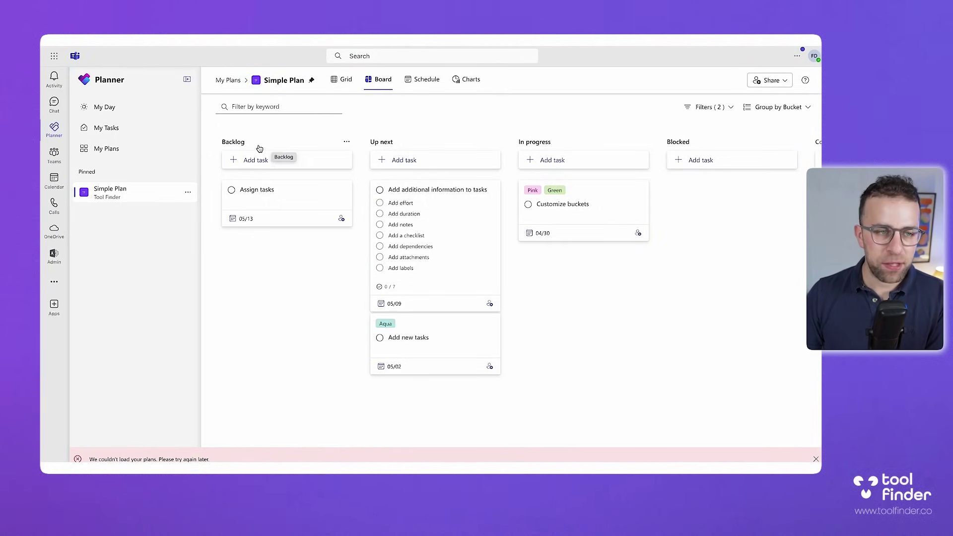
drag(306, 194, 439, 196)
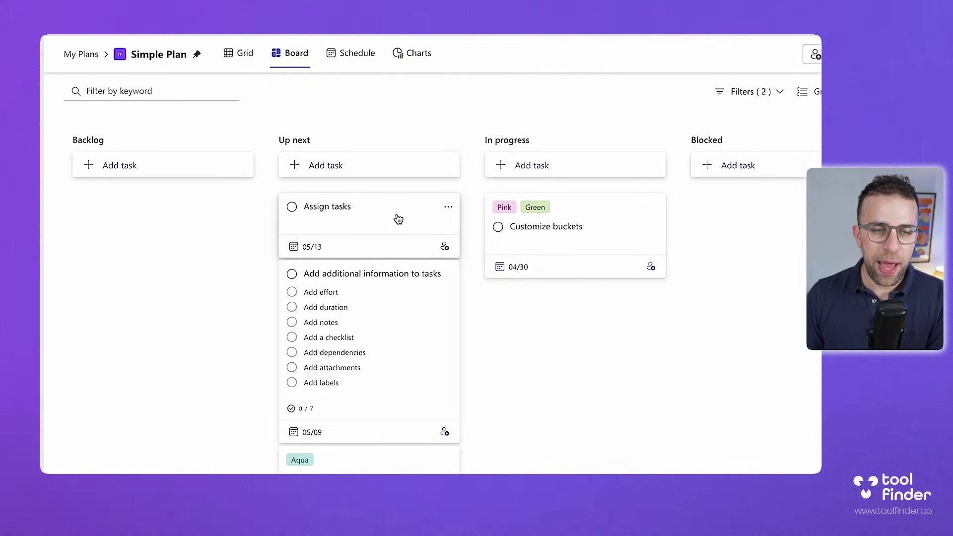
Assign 'Add additional information to tasks' to the plan owner and give it the Pink label
click(371, 287)
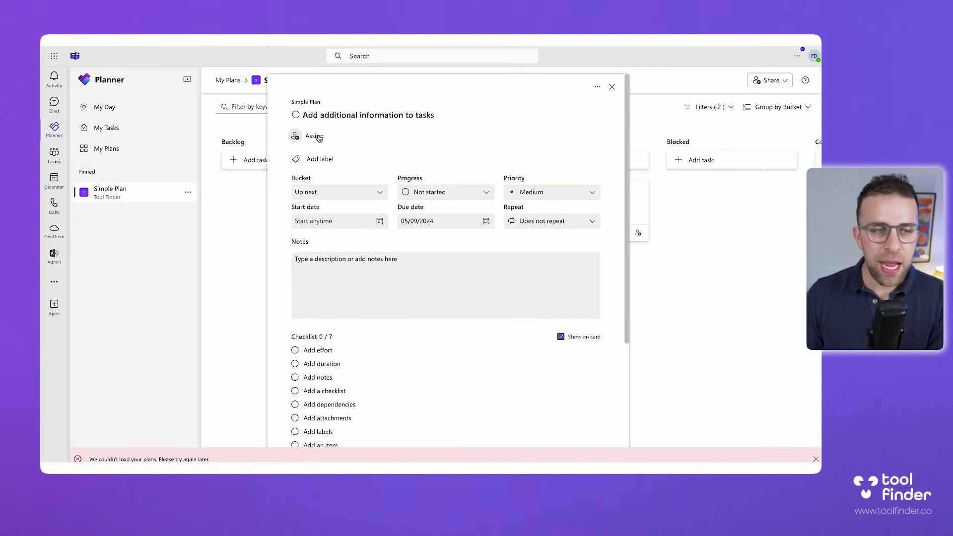
click(319, 136)
click(337, 194)
click(368, 171)
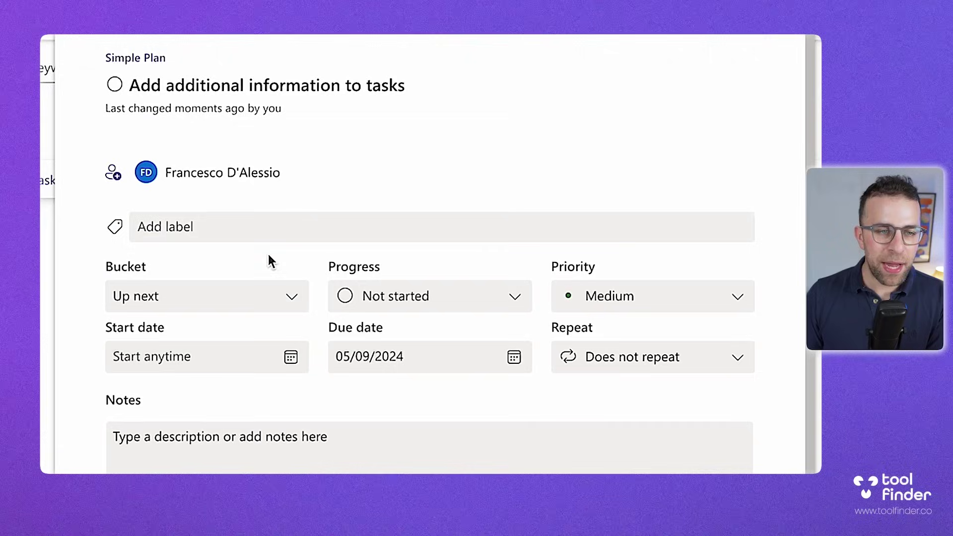
click(191, 229)
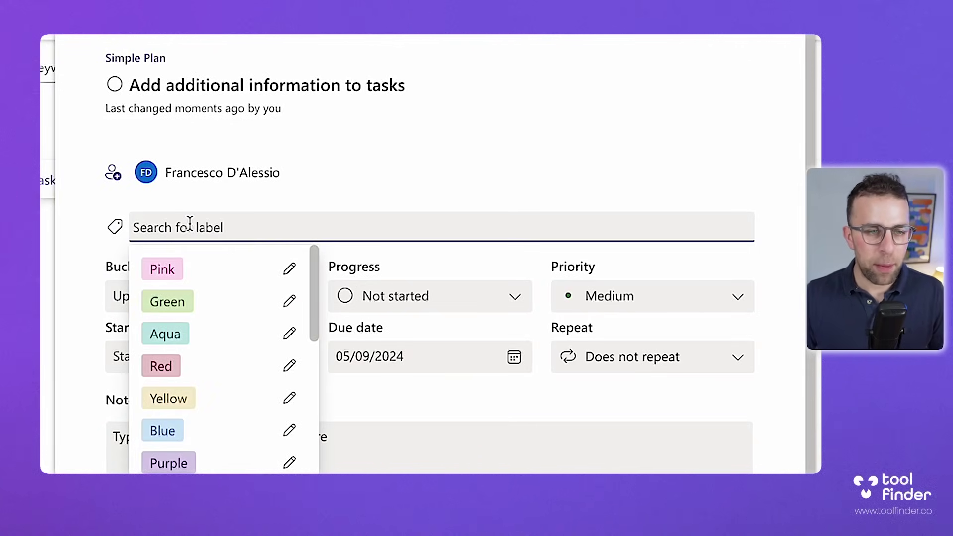
click(163, 269)
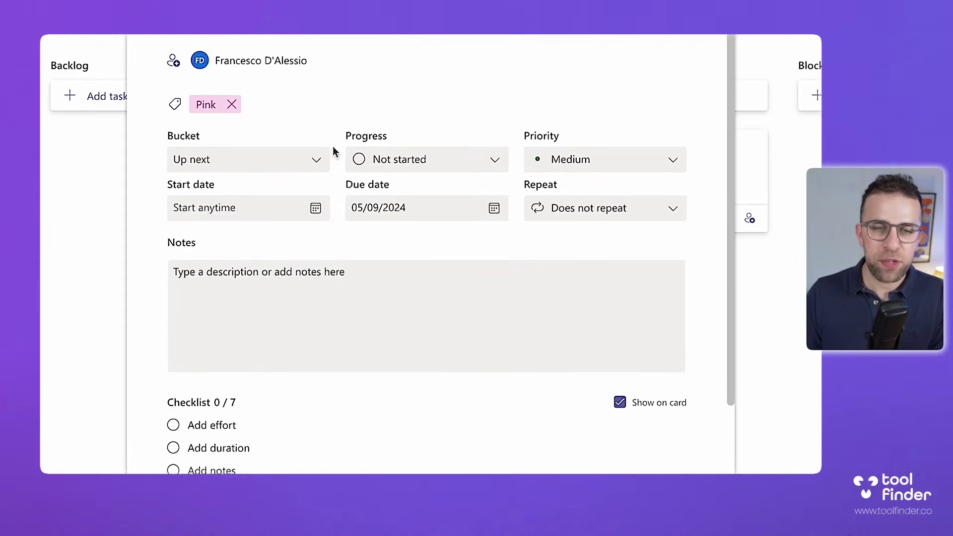
Move the task to the In progress bucket, mark it In progress, and keep Medium priority
click(284, 170)
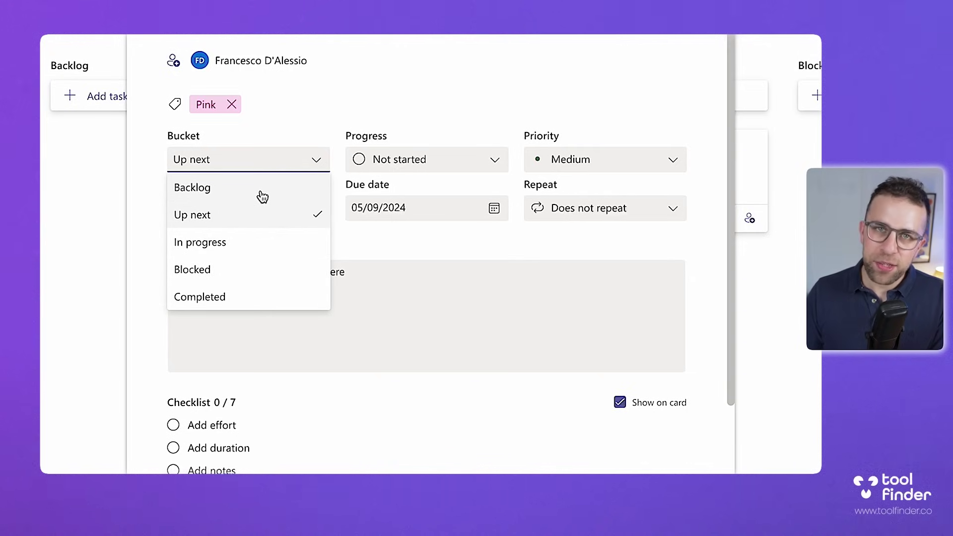
click(259, 241)
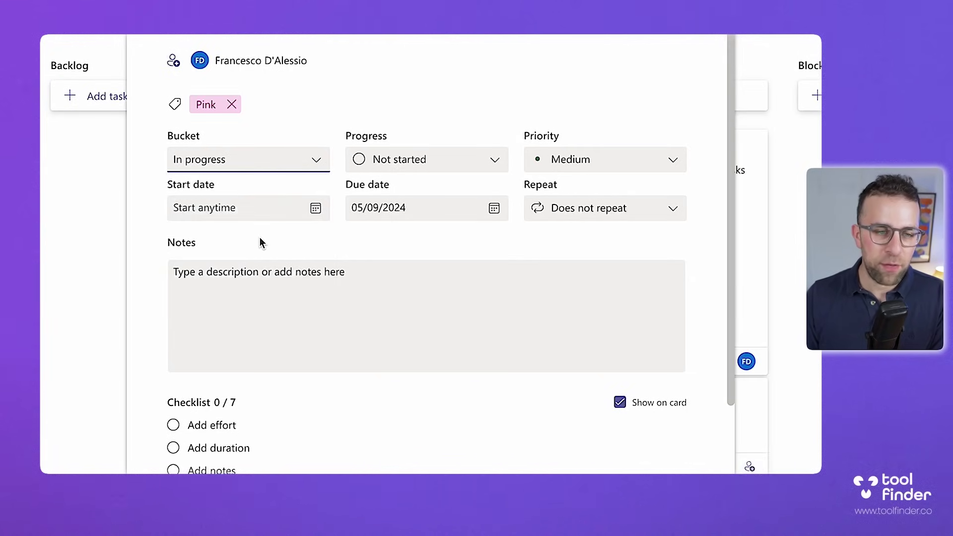
click(392, 162)
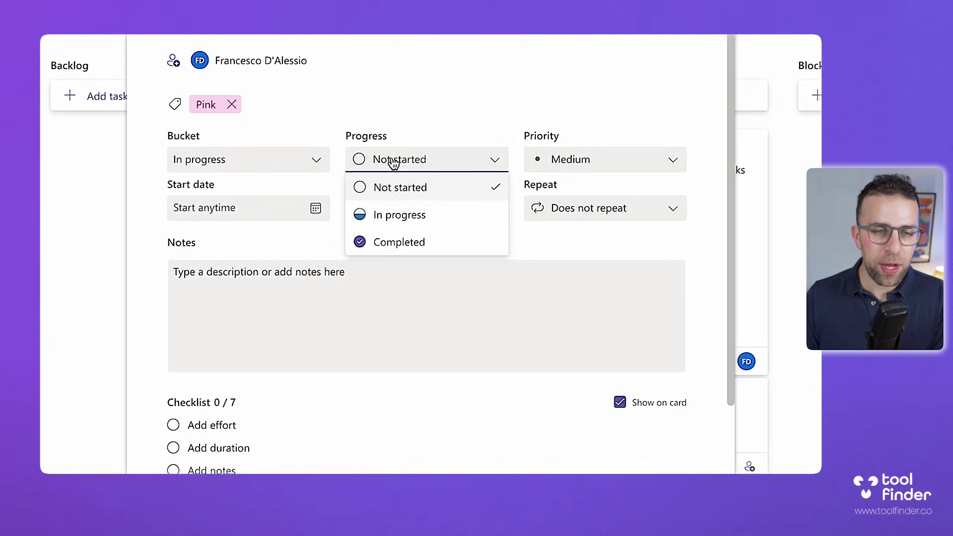
click(406, 217)
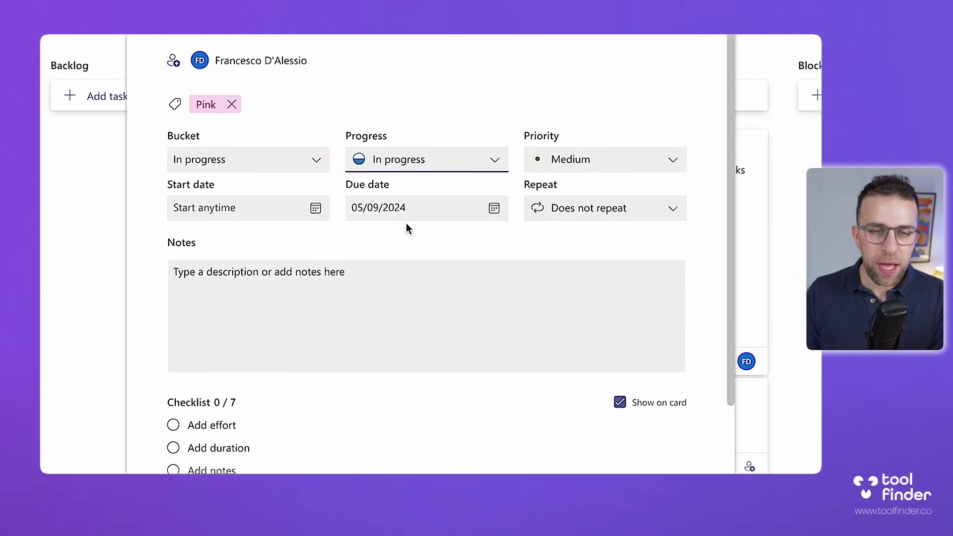
click(597, 158)
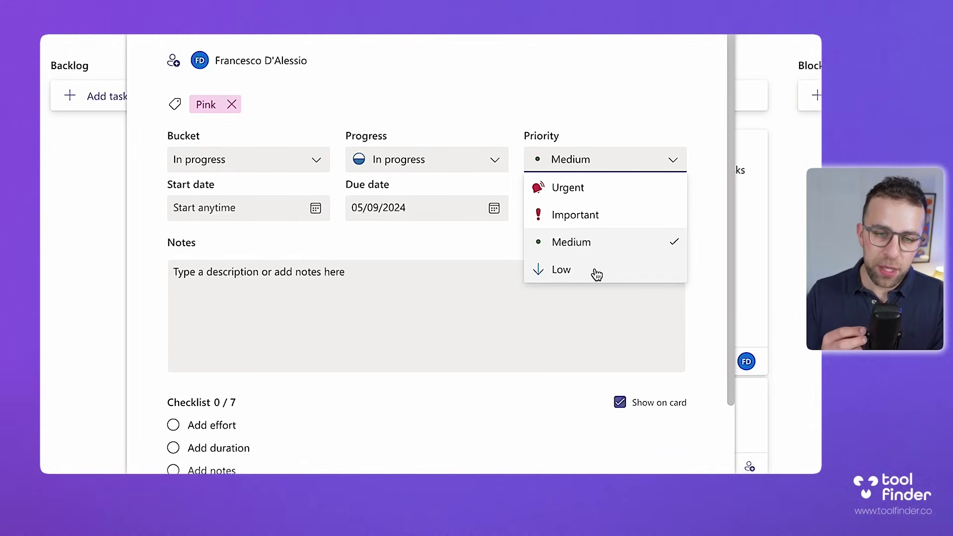
click(589, 57)
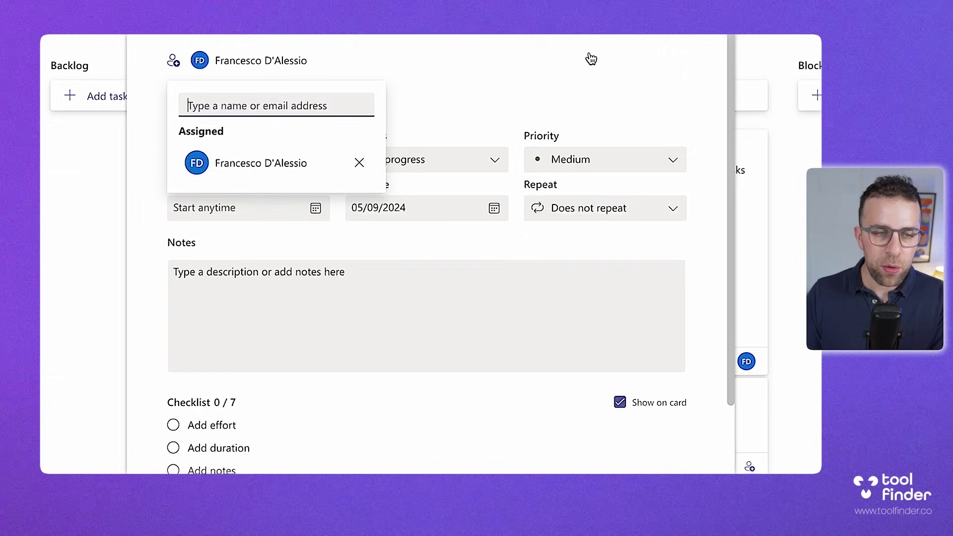
click(589, 58)
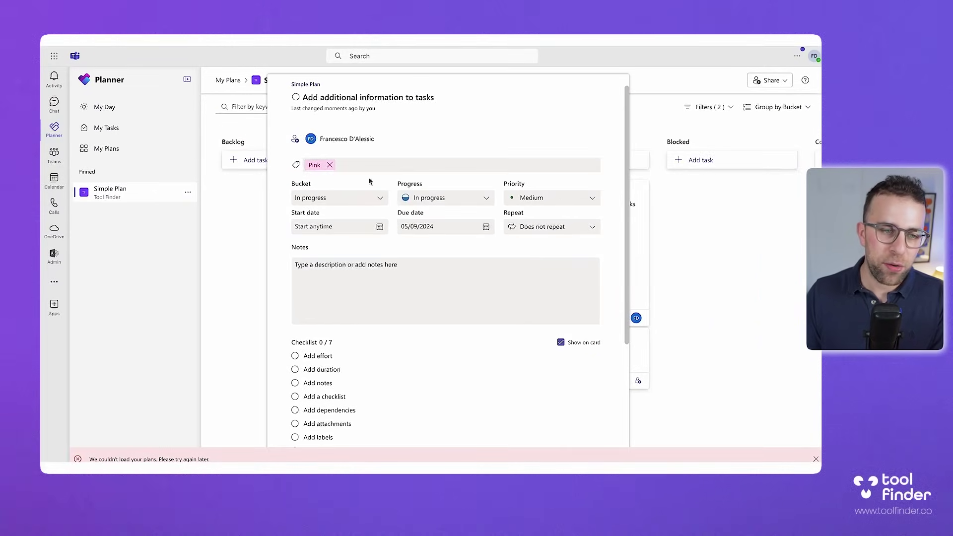
Set the task's start date to 04/30/2024 and check its assignee
click(235, 209)
click(328, 324)
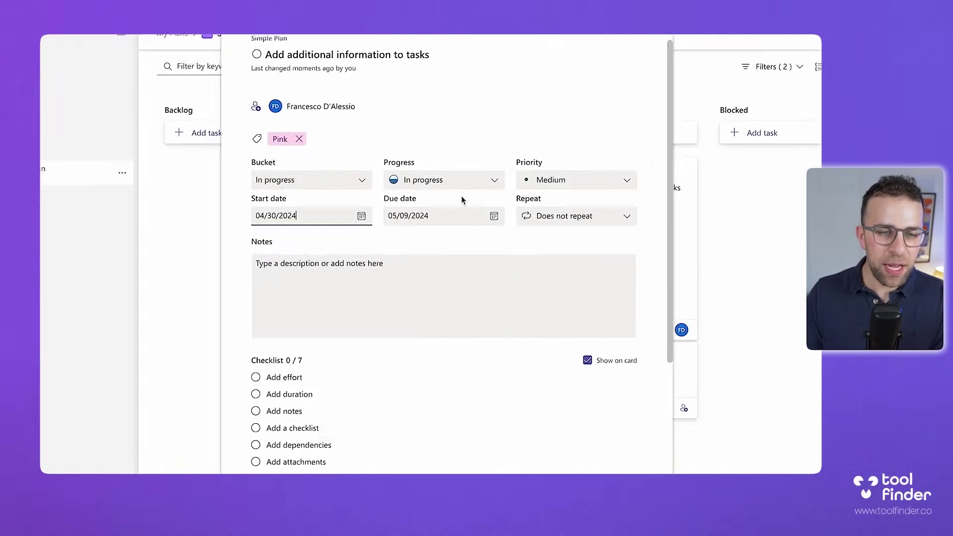
click(442, 227)
click(439, 229)
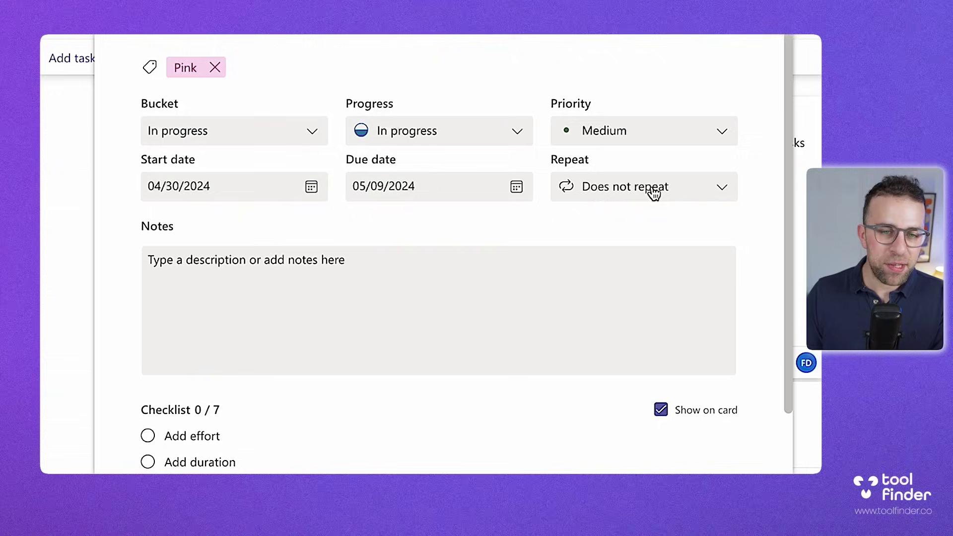
Turn the checklist's Show on card option off and back on
scroll(640, 196, down, 4)
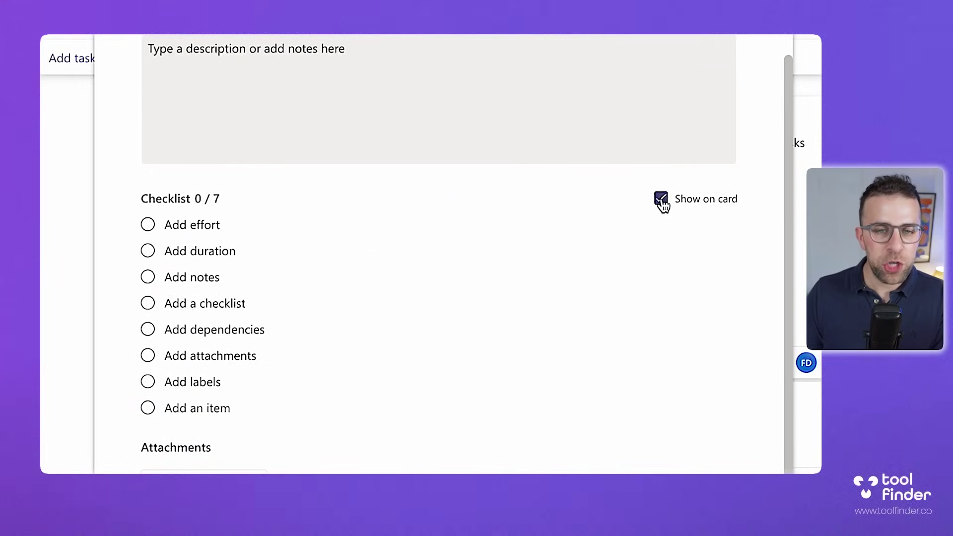
click(660, 201)
click(660, 200)
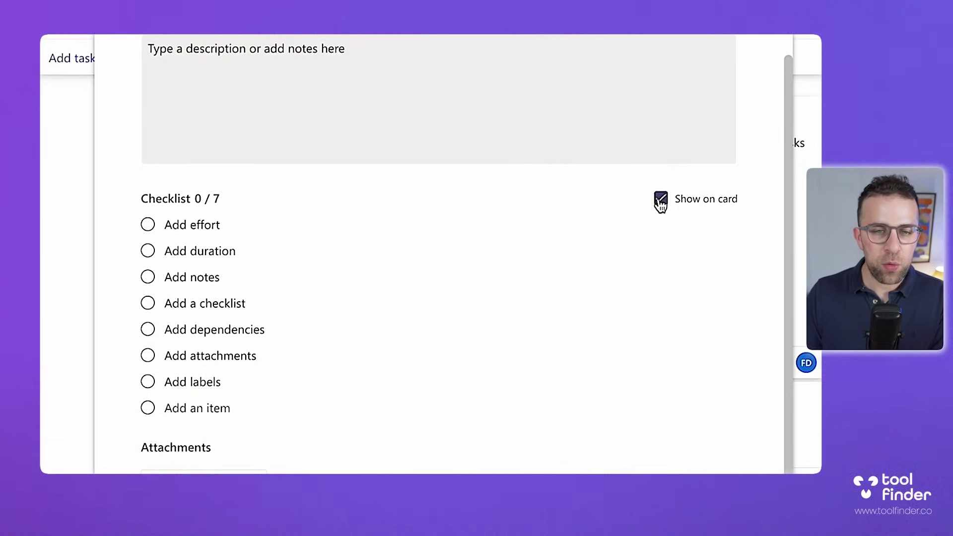
Edit the Add effort checklist item, view the task's more-actions menu, and close the task details
scroll(661, 203, down, 3)
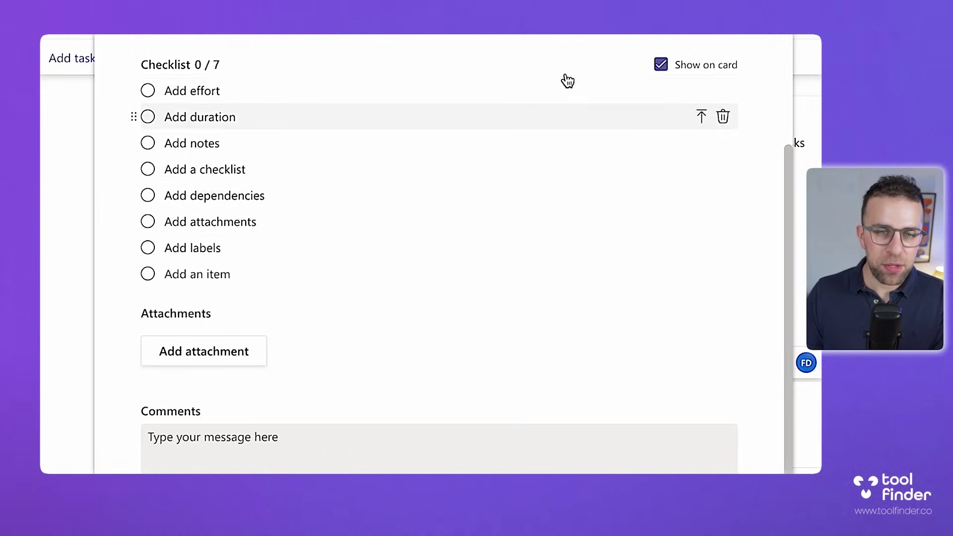
click(515, 93)
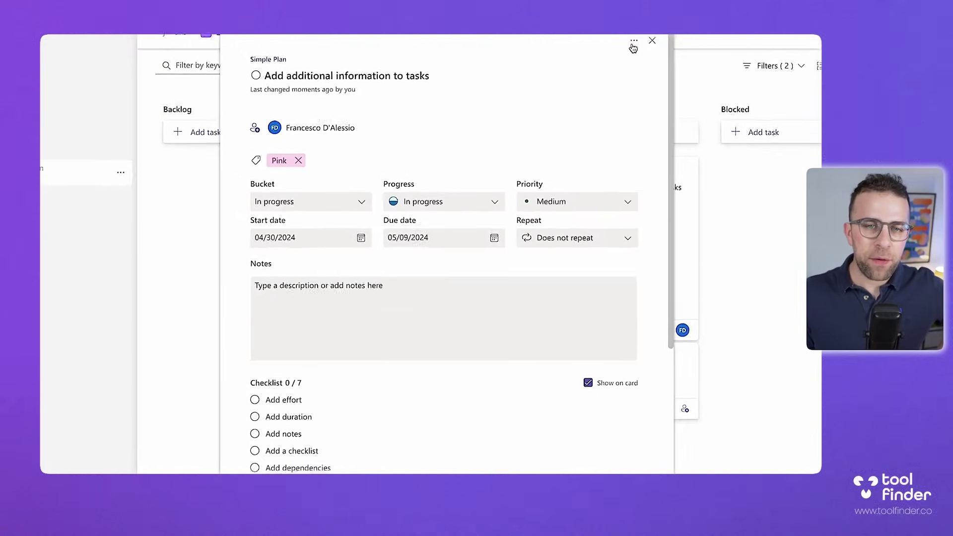
click(597, 87)
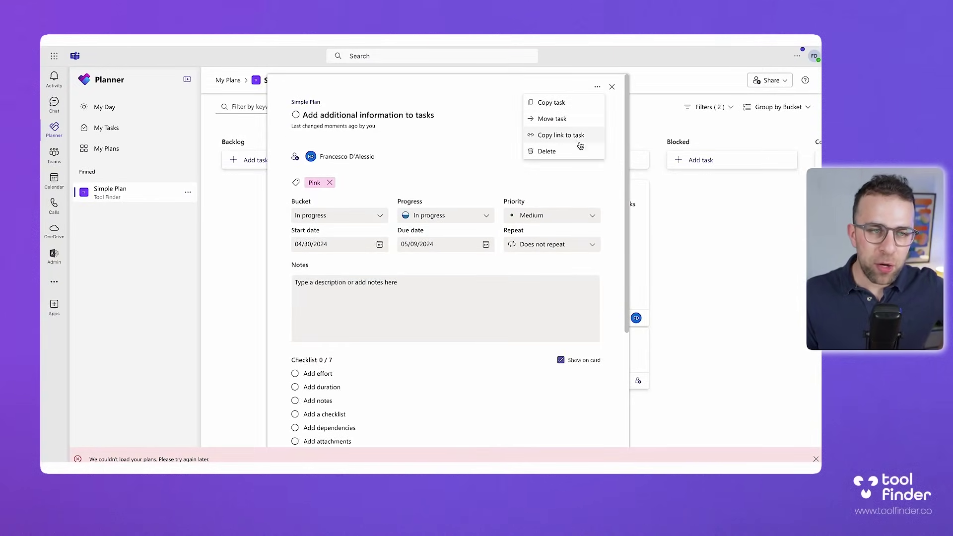
click(640, 199)
scroll(602, 219, right, 2)
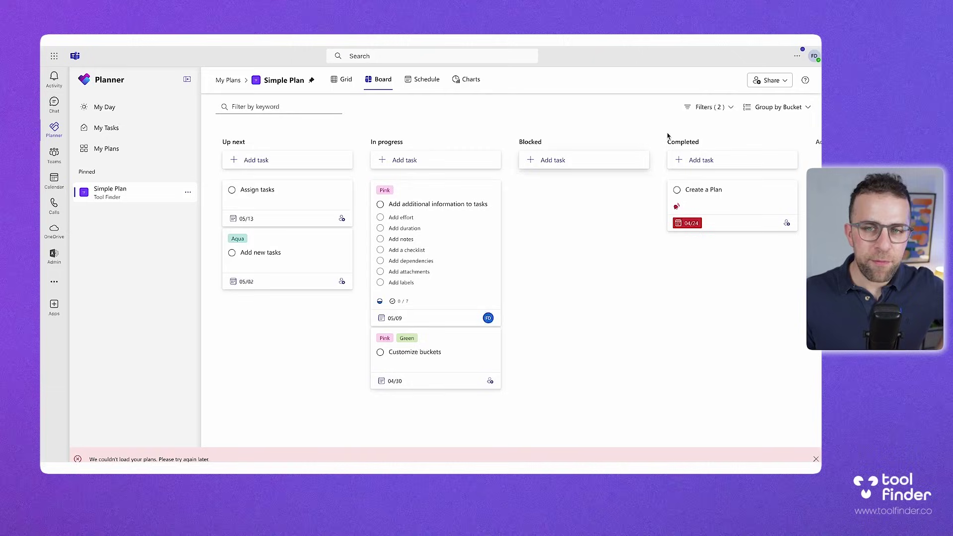
Try the Pink label, Backlog bucket and plan-member assignee filters, removing the bucket and assignee ones
click(730, 106)
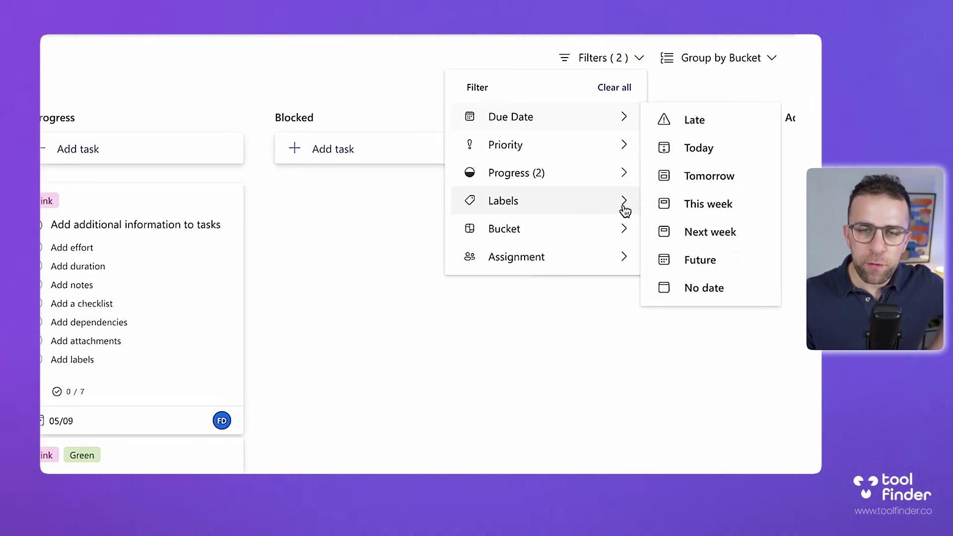
mouse_move(623, 201)
click(674, 236)
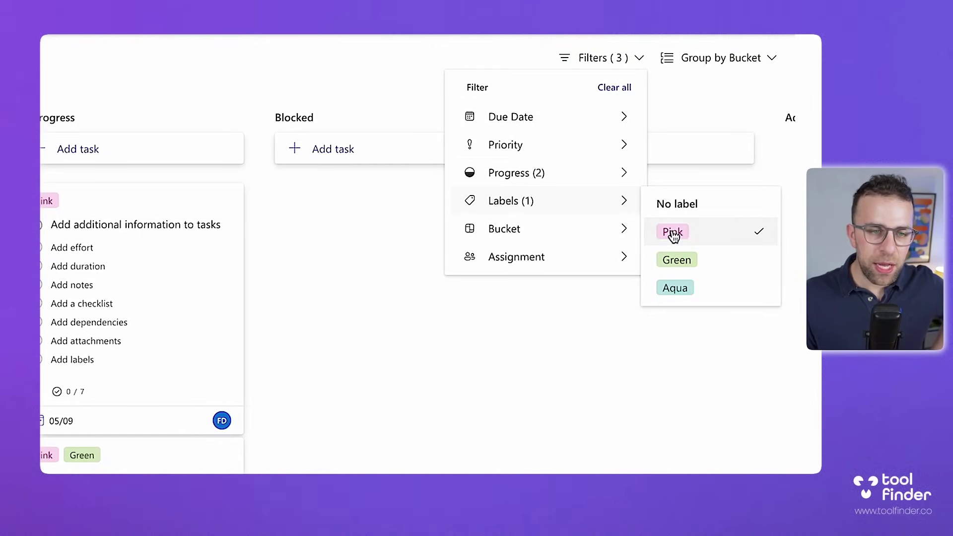
mouse_move(624, 233)
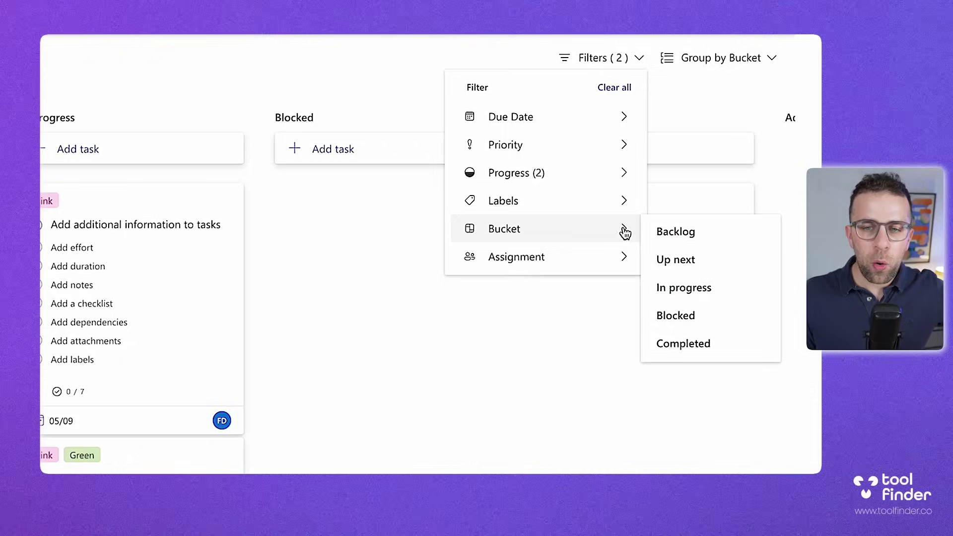
click(671, 239)
click(658, 240)
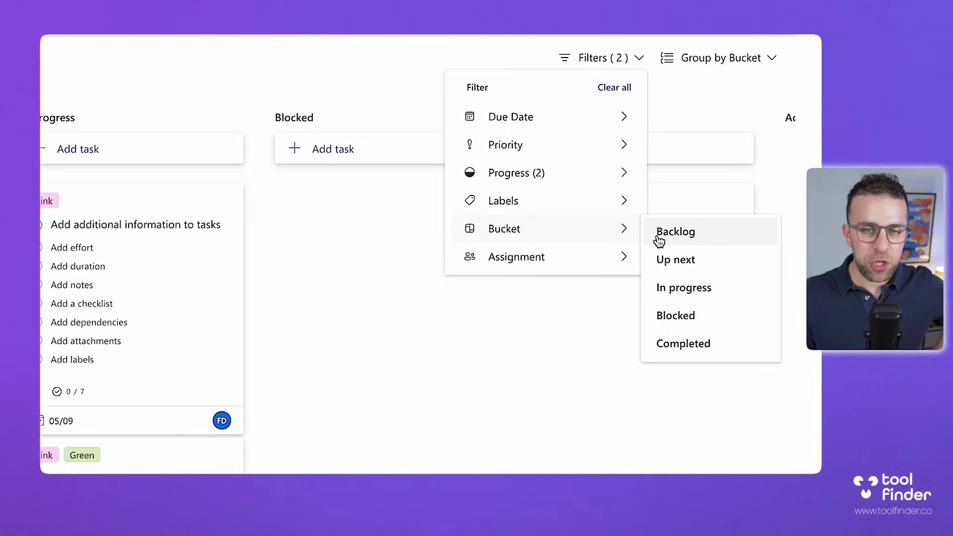
click(354, 268)
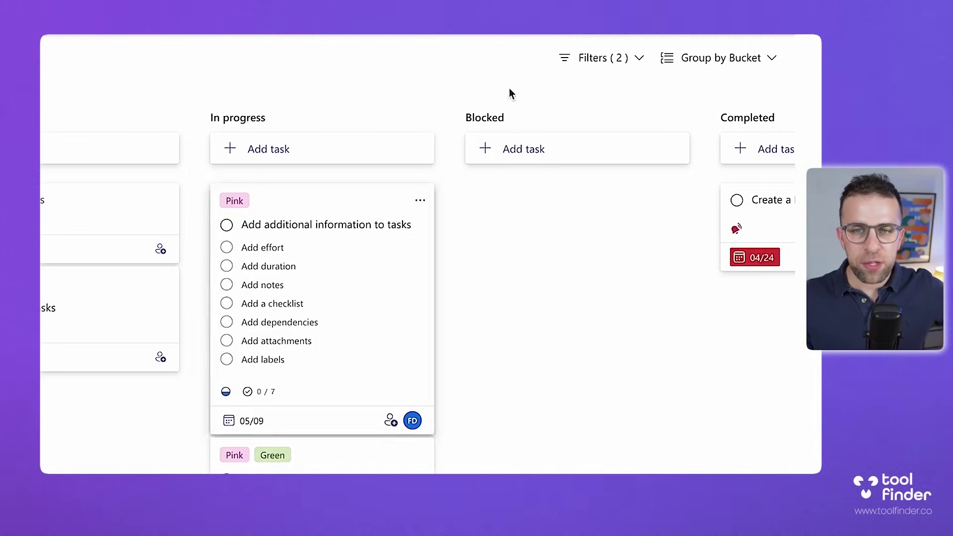
click(602, 57)
mouse_move(628, 260)
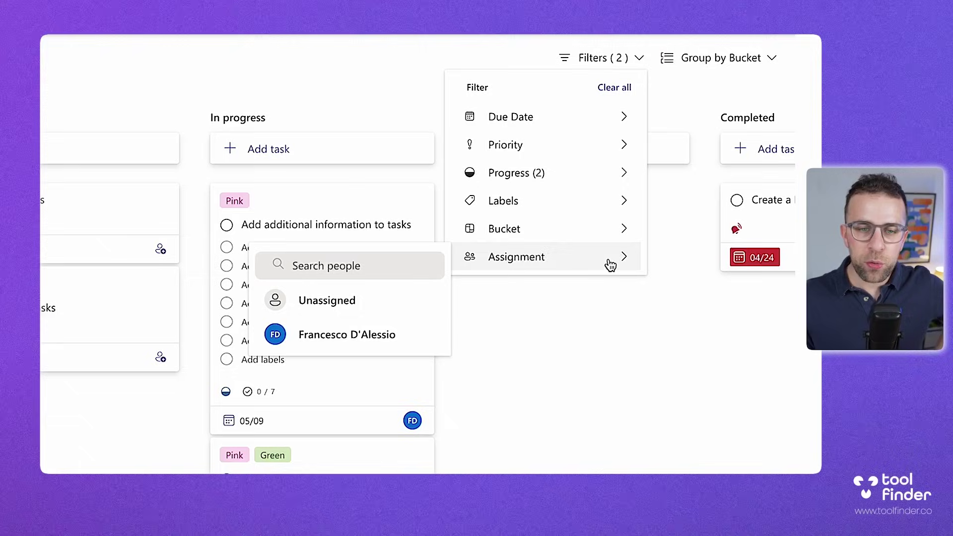
click(408, 331)
click(407, 332)
Filter the board to Urgent and Important priority tasks due in the Future
mouse_move(621, 145)
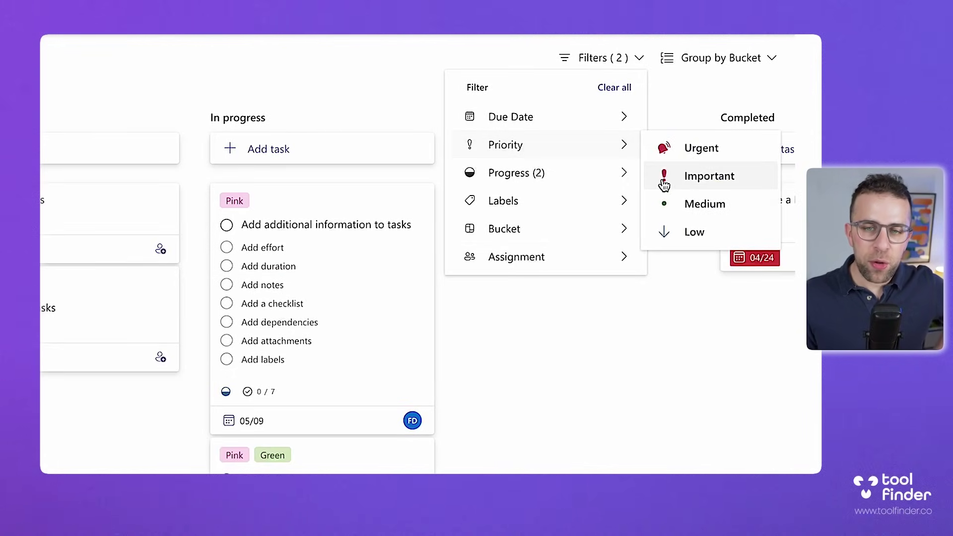
click(690, 151)
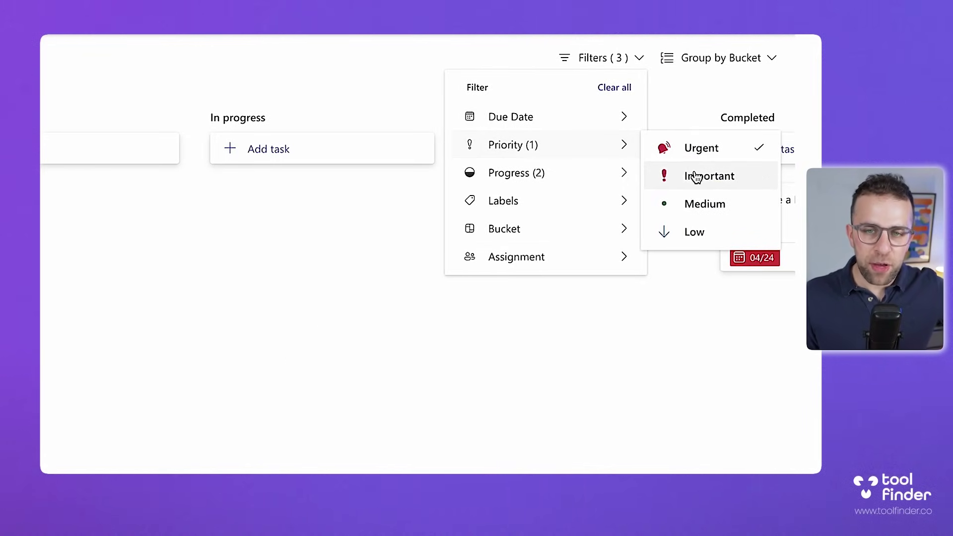
click(693, 177)
mouse_move(543, 123)
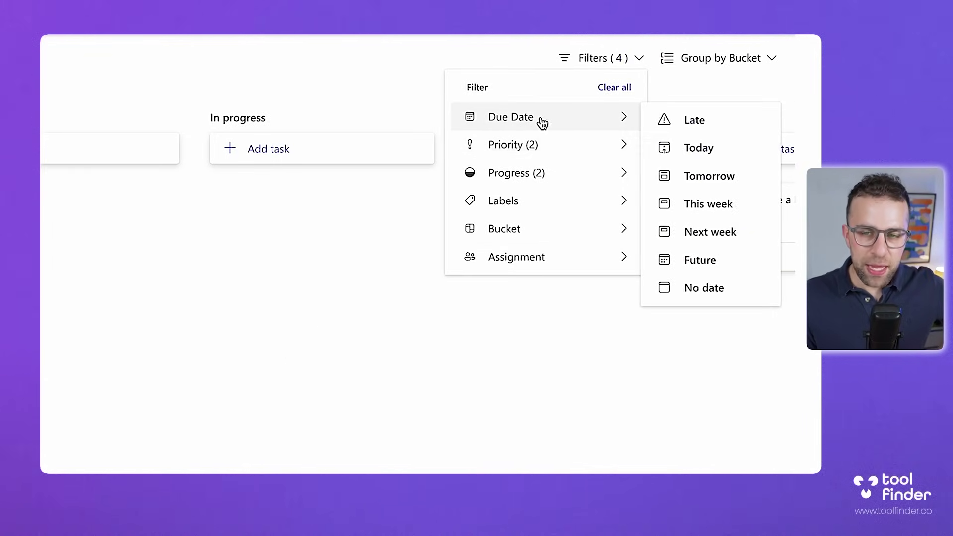
click(697, 260)
click(536, 311)
click(611, 59)
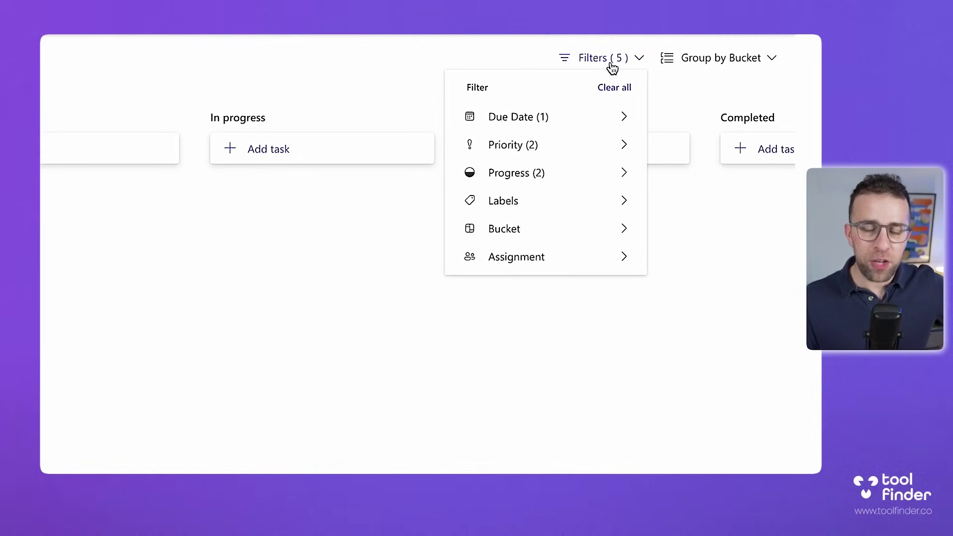
click(726, 60)
Group the board by Progress, then by assignee, and finally by Priority
click(723, 141)
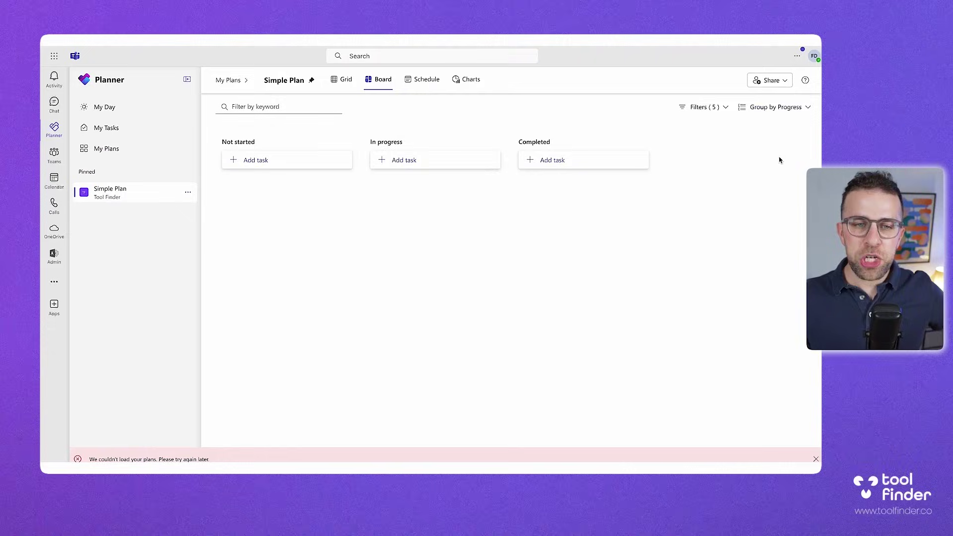
click(757, 108)
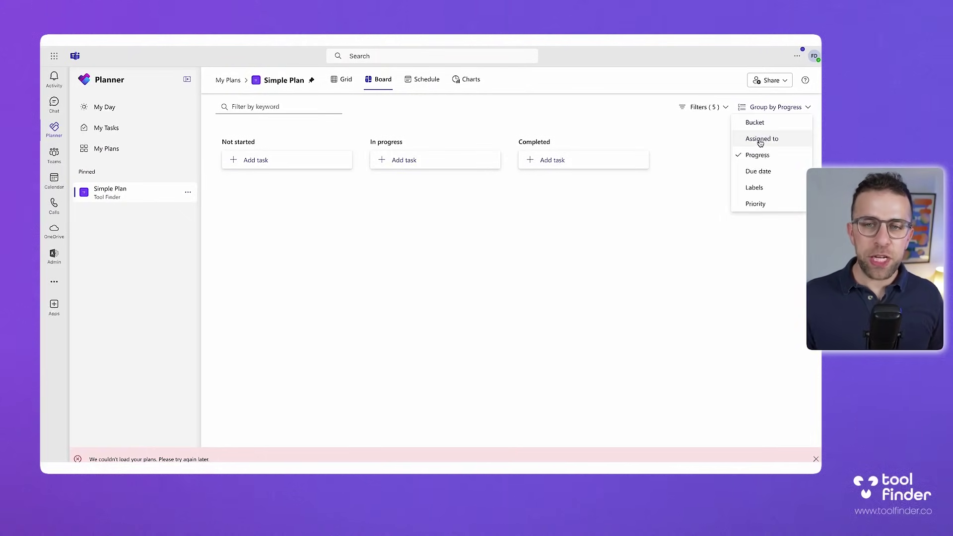
click(761, 137)
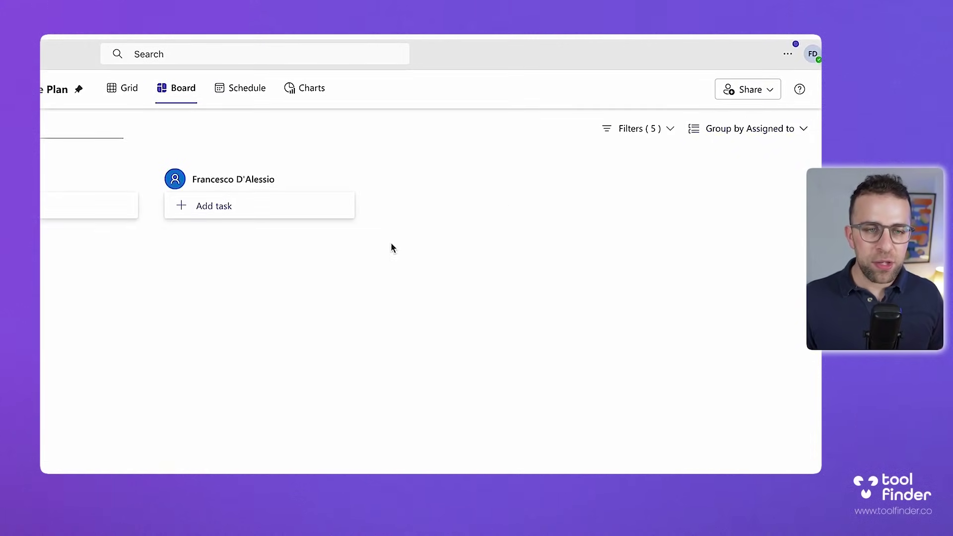
click(732, 130)
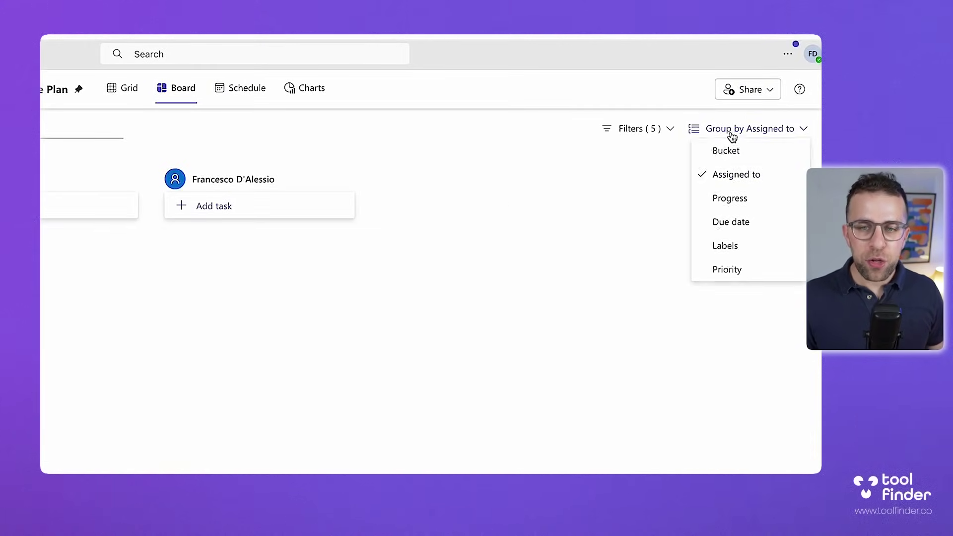
click(730, 272)
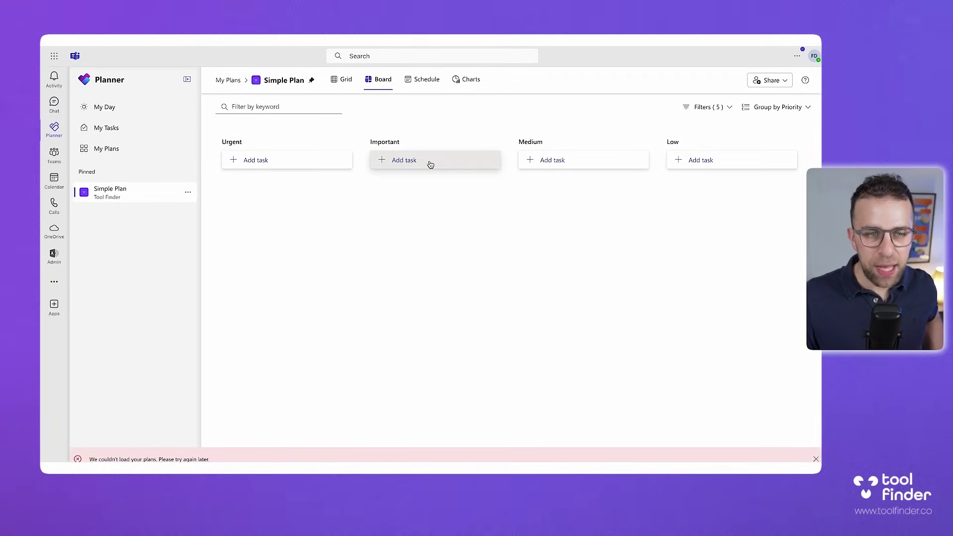
Add a Record Video task and set its priority to Urgent
click(430, 165)
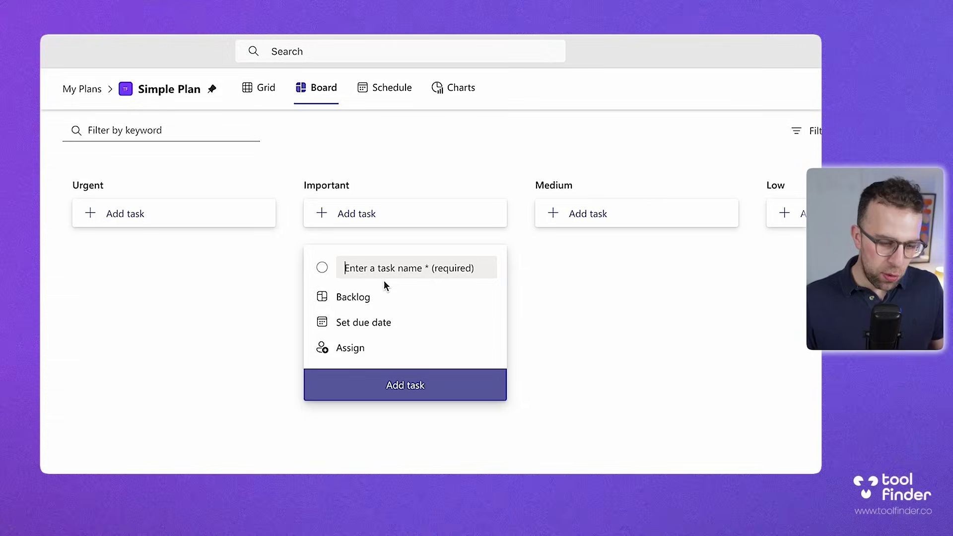
text(Record Video)
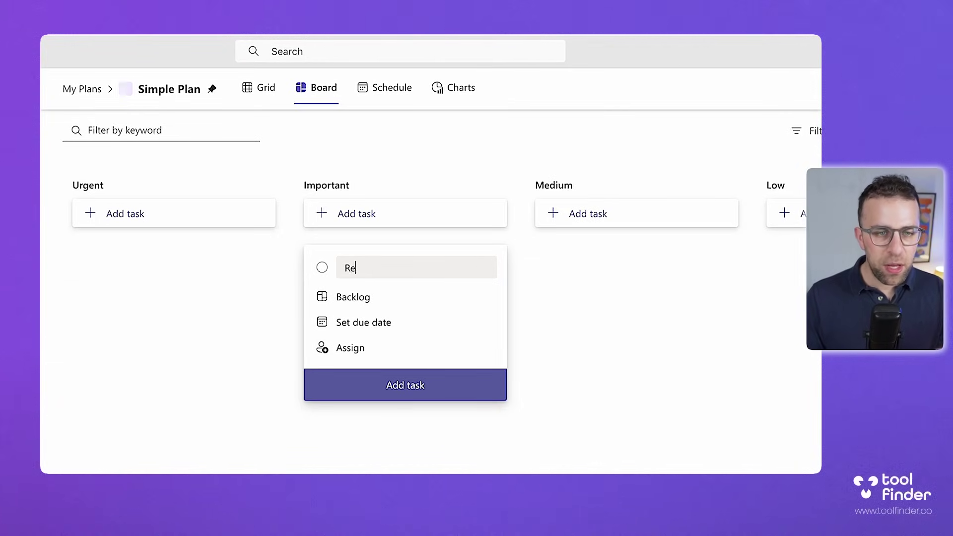
click(389, 386)
key(Escape)
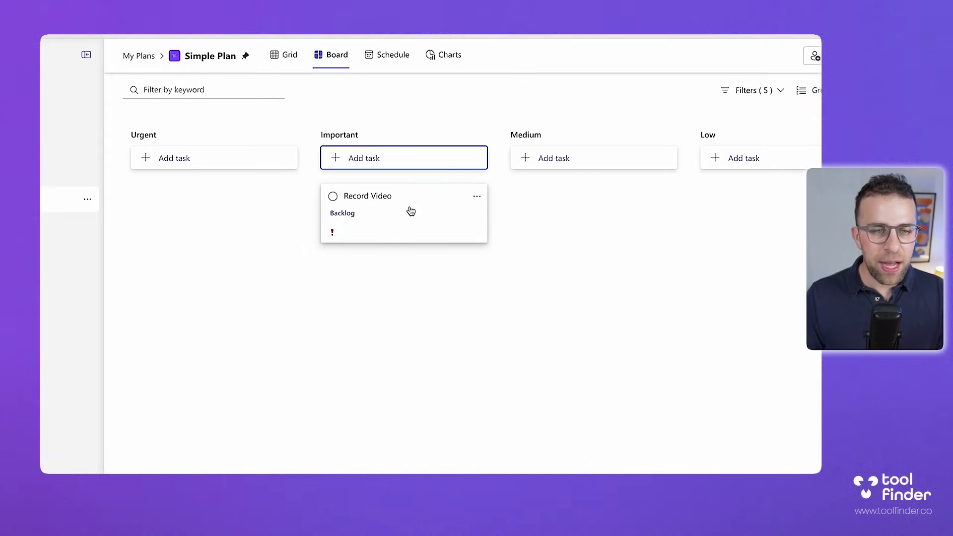
click(332, 234)
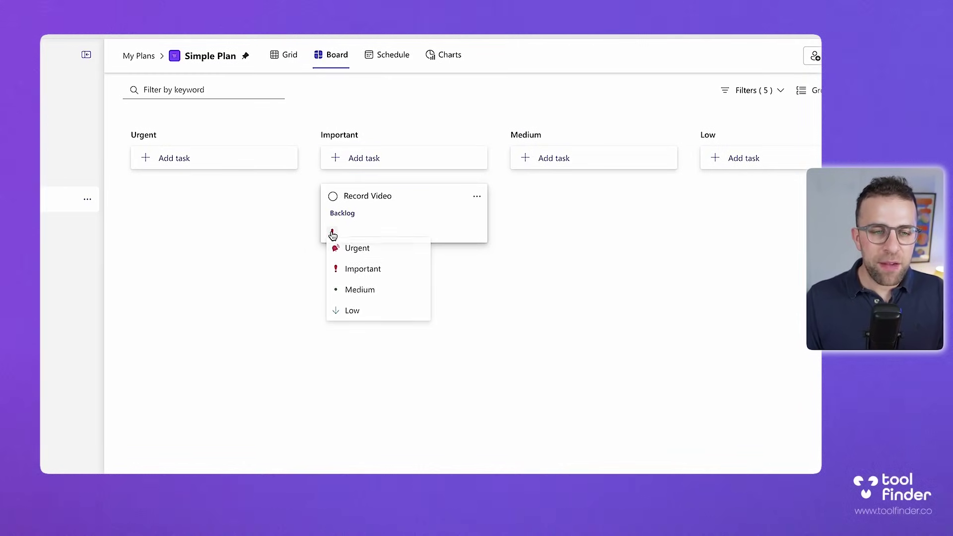
click(356, 251)
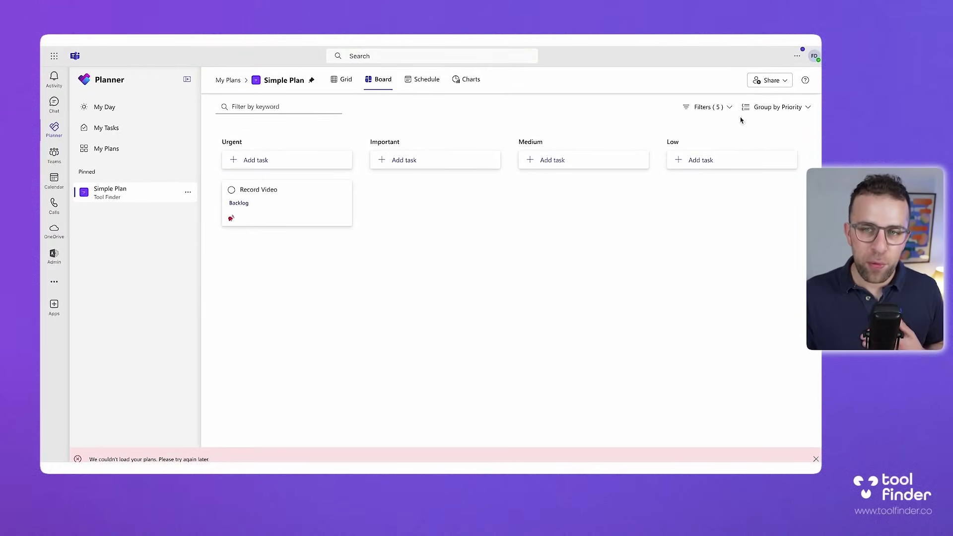
click(783, 79)
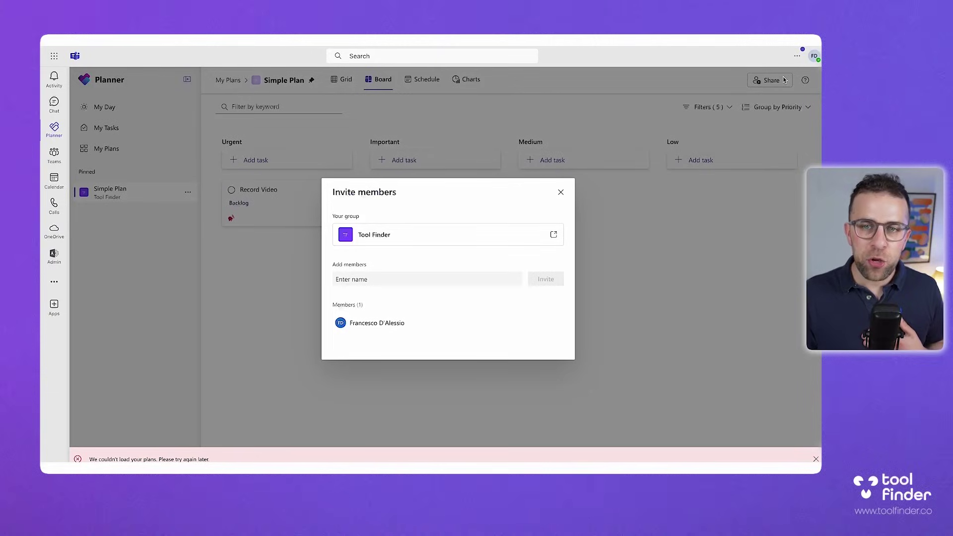
click(561, 192)
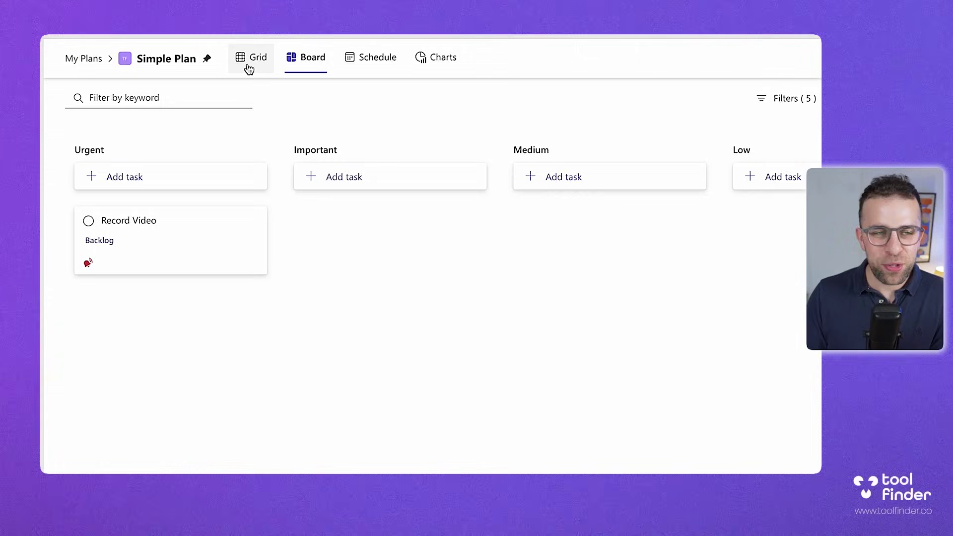
Switch Simple Plan to Grid view and clear all active task filters
click(249, 68)
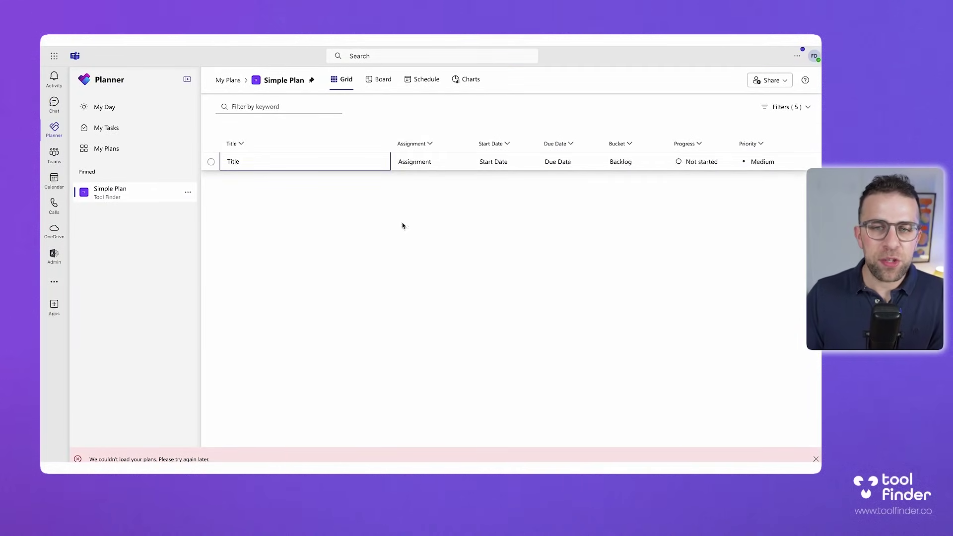
click(796, 105)
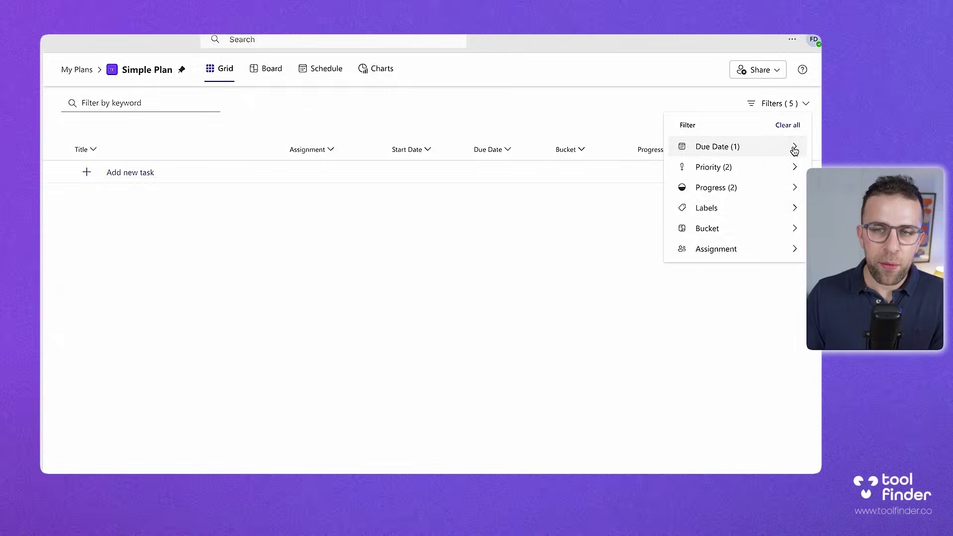
click(791, 124)
key(Escape)
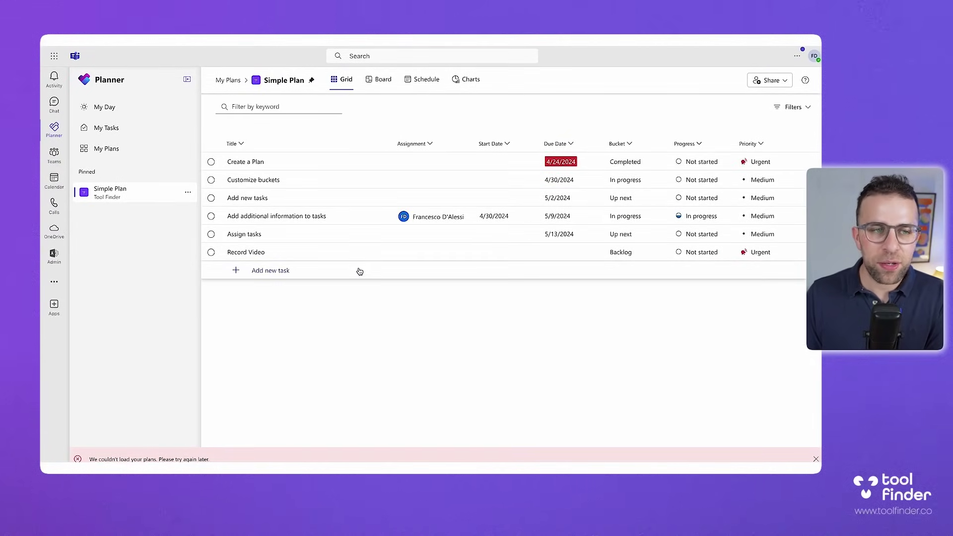
click(781, 107)
click(653, 113)
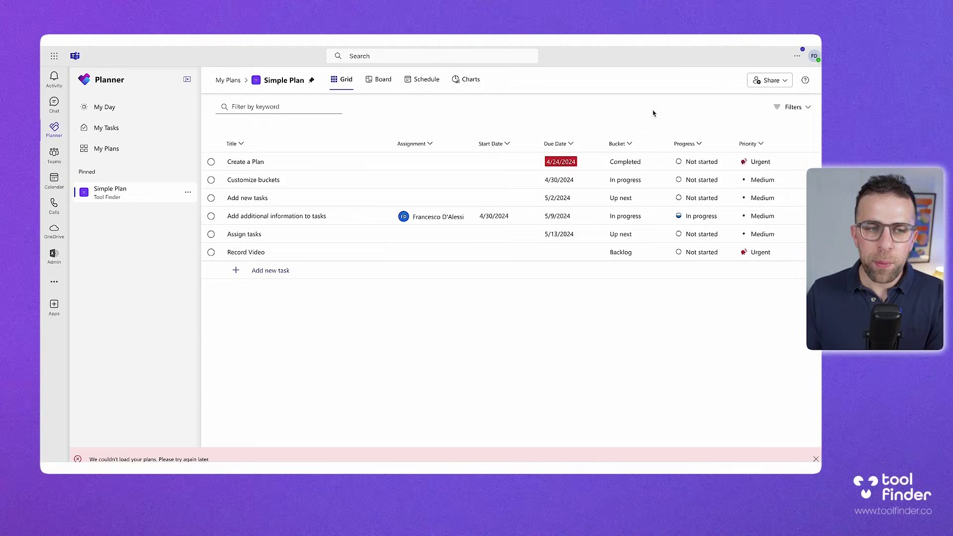
click(298, 106)
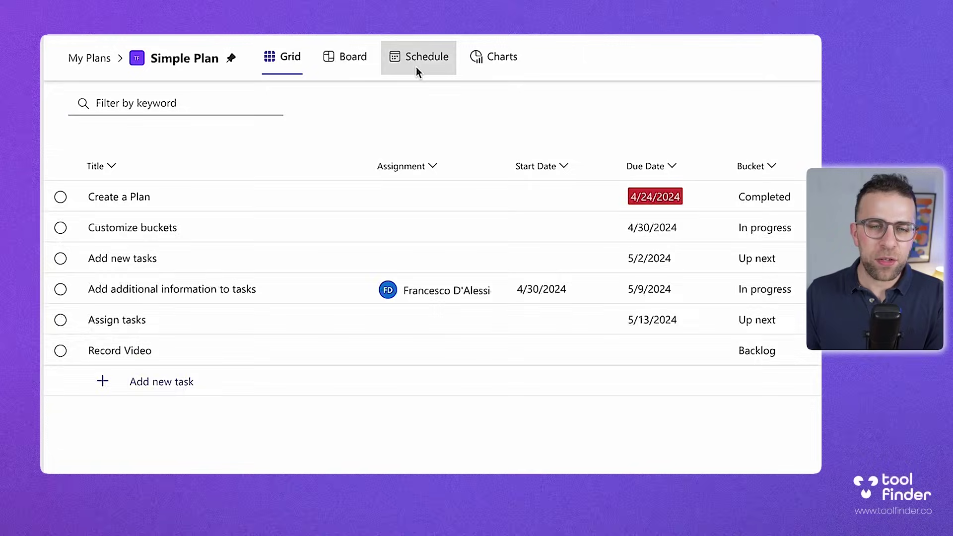
Open the Schedule view and group unscheduled tasks by due date, then by assignee
click(418, 71)
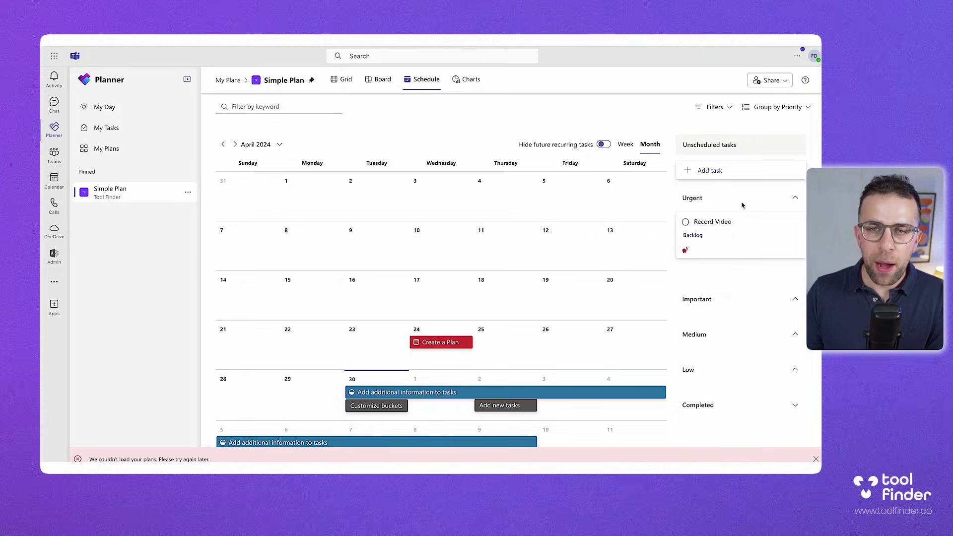
click(777, 107)
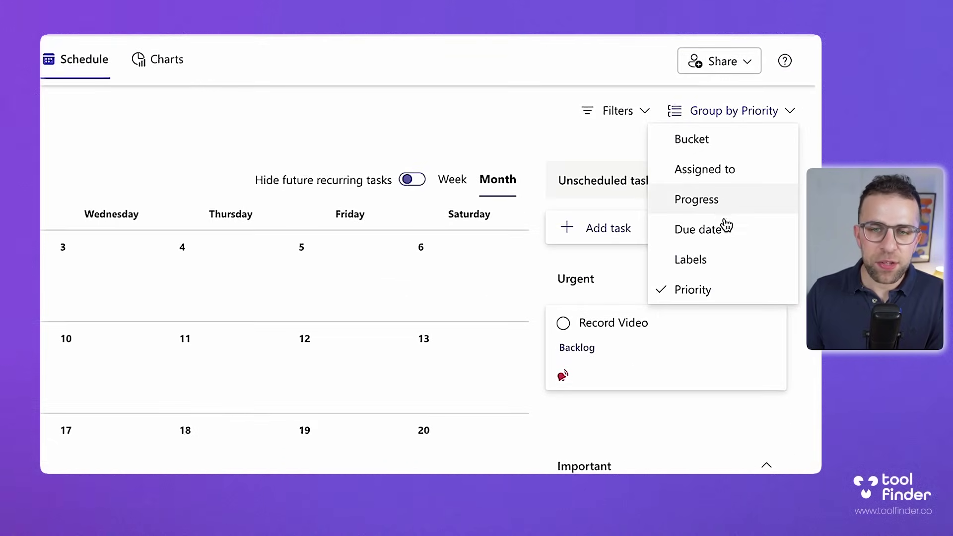
click(773, 170)
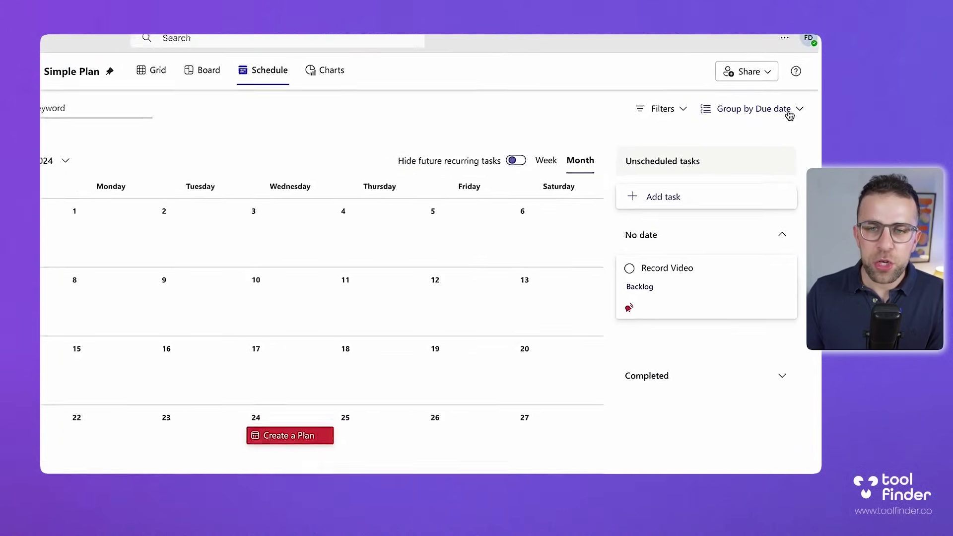
click(764, 112)
click(762, 139)
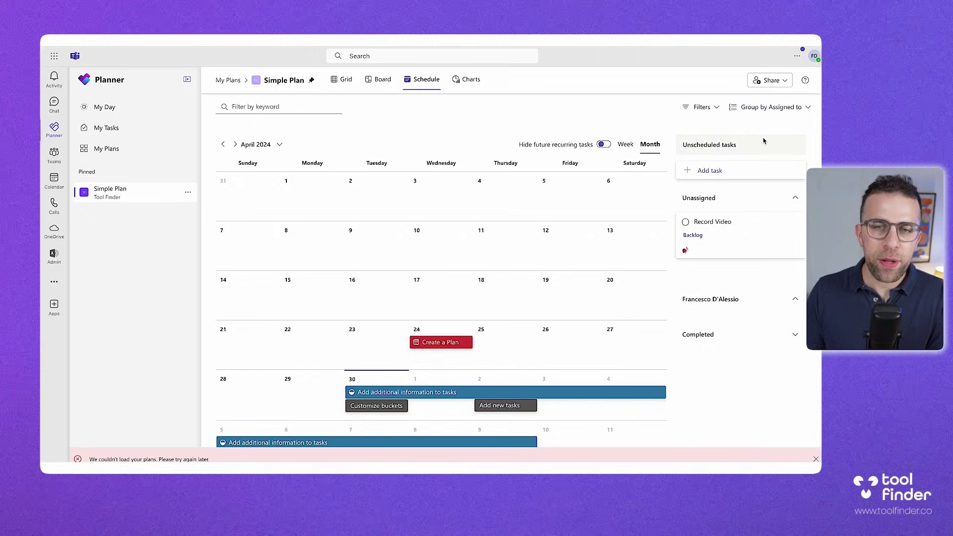
Schedule Record Video on Friday 3 May and group the task panel by priority
drag(733, 226, 571, 346)
drag(462, 344, 456, 388)
drag(571, 346, 565, 373)
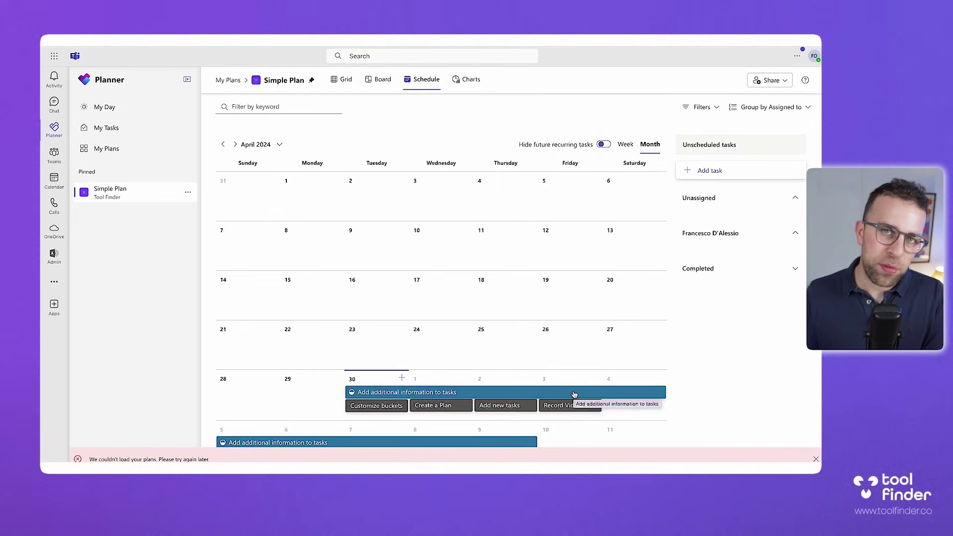
click(569, 406)
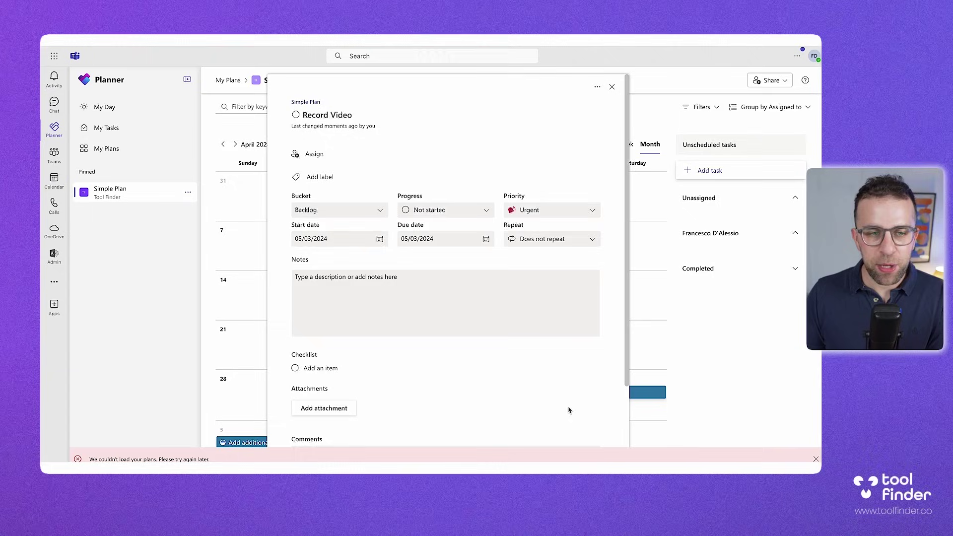
click(612, 87)
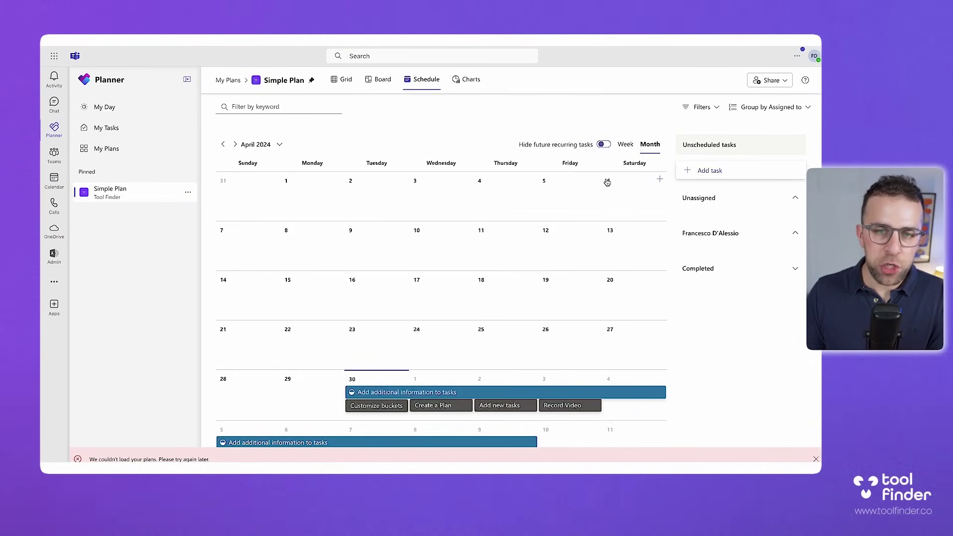
click(789, 107)
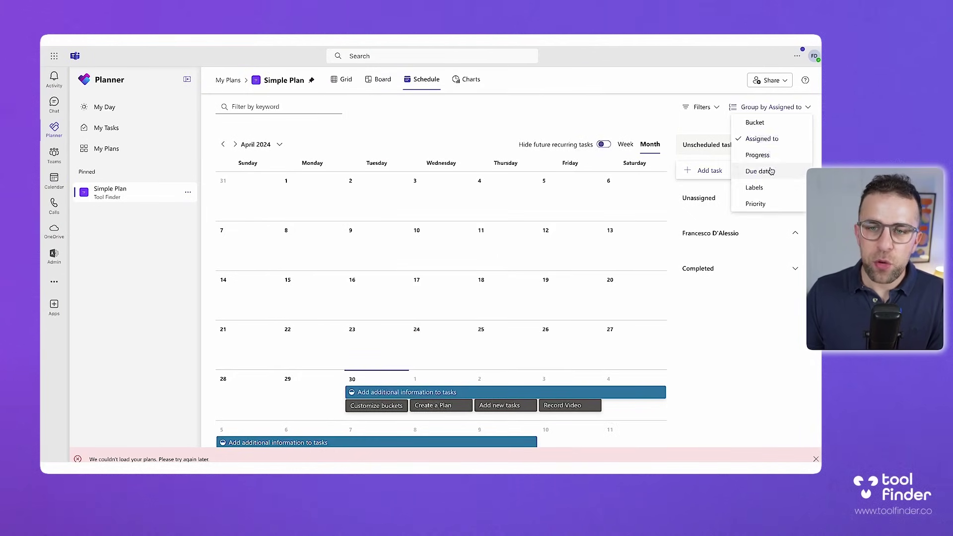
click(768, 207)
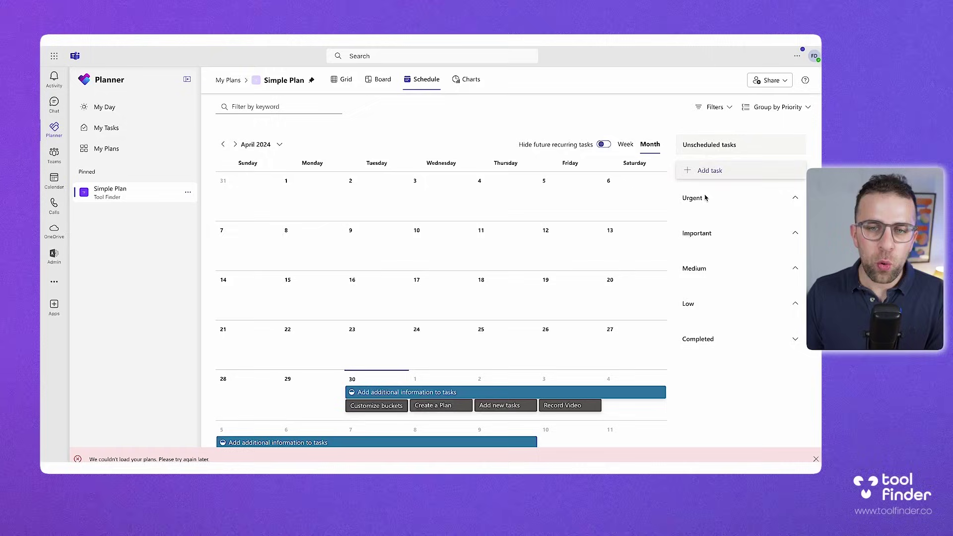
In Week view, move Customize buckets to 1 May and Add new tasks to 3 May; hide future recurring tasks
click(626, 145)
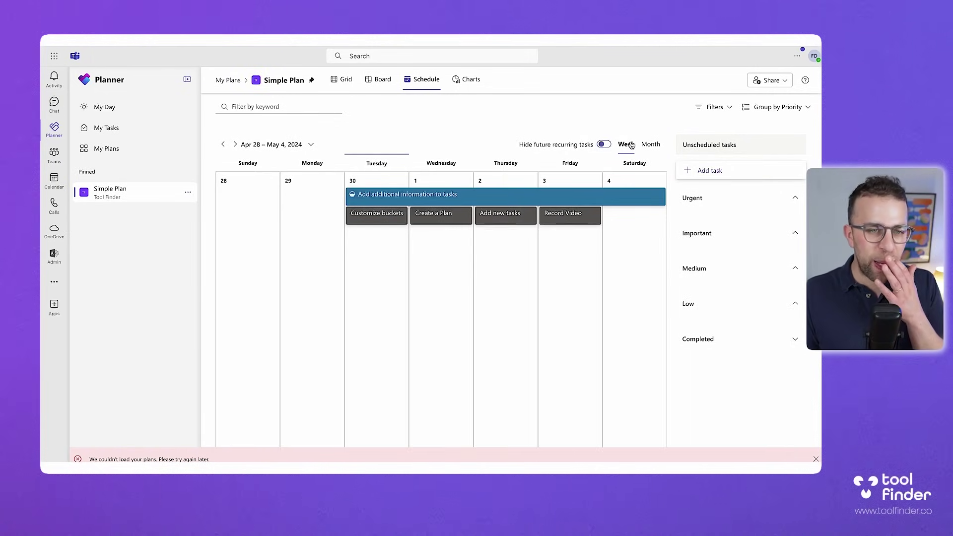
drag(375, 217, 447, 278)
drag(502, 215, 570, 221)
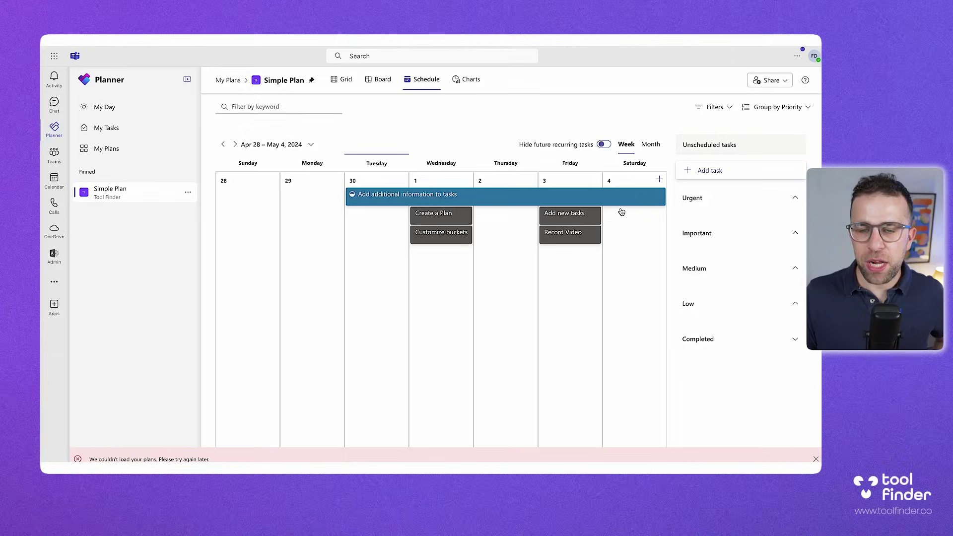
click(575, 221)
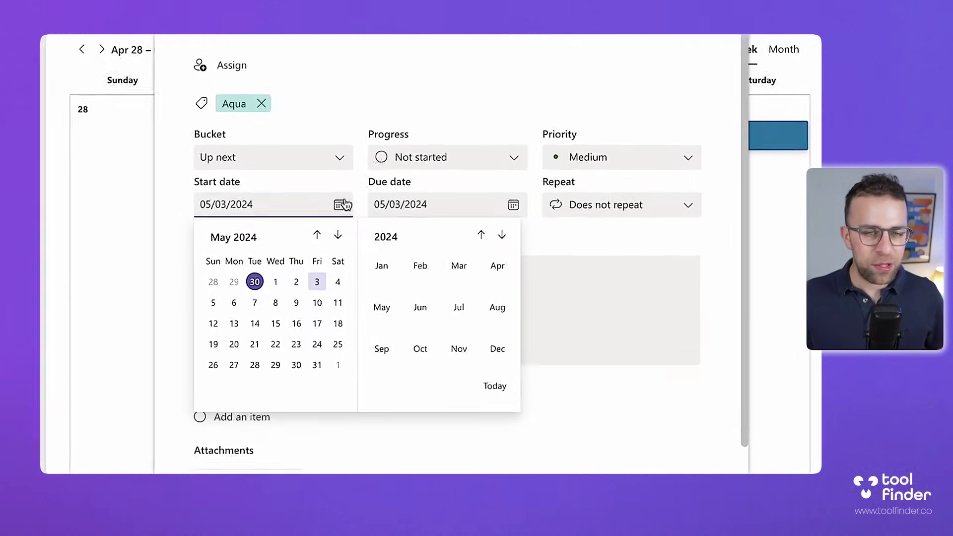
click(706, 239)
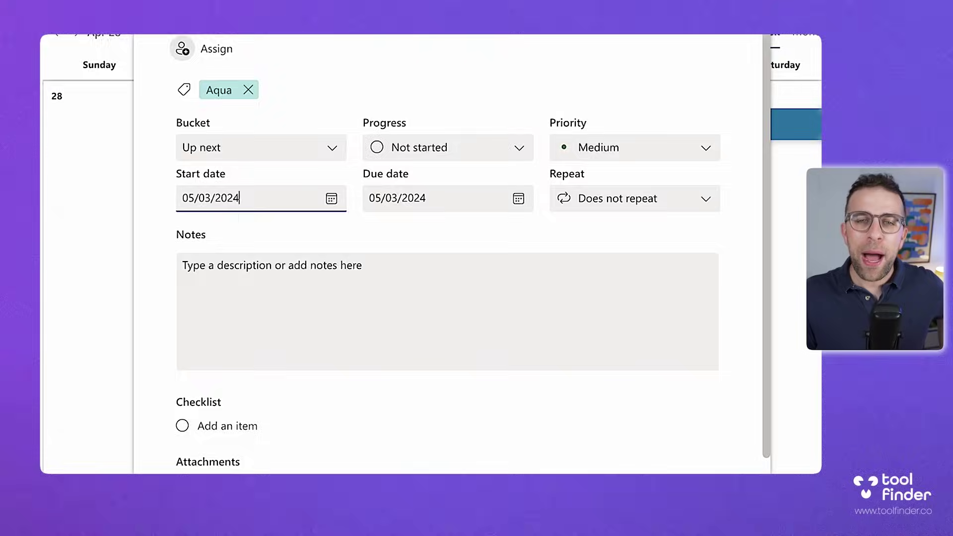
click(612, 86)
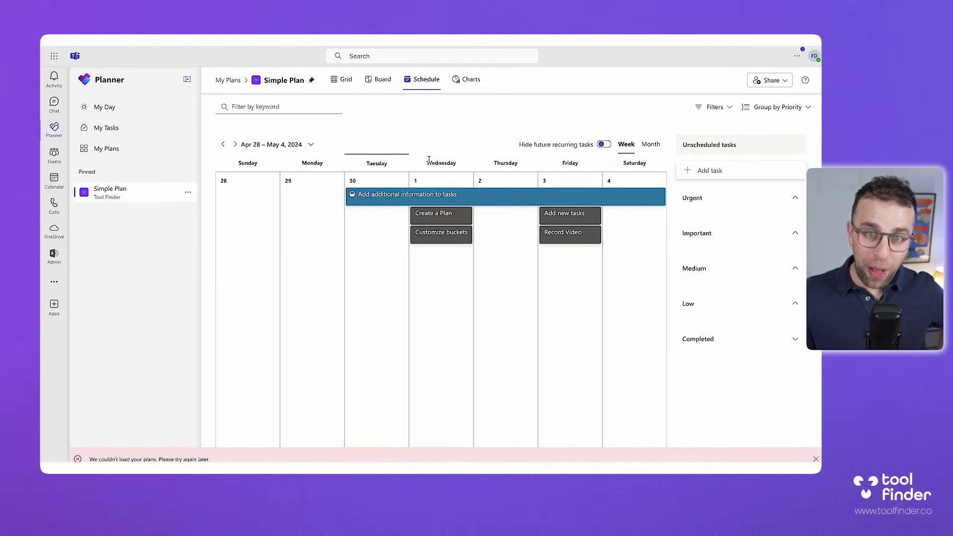
click(604, 144)
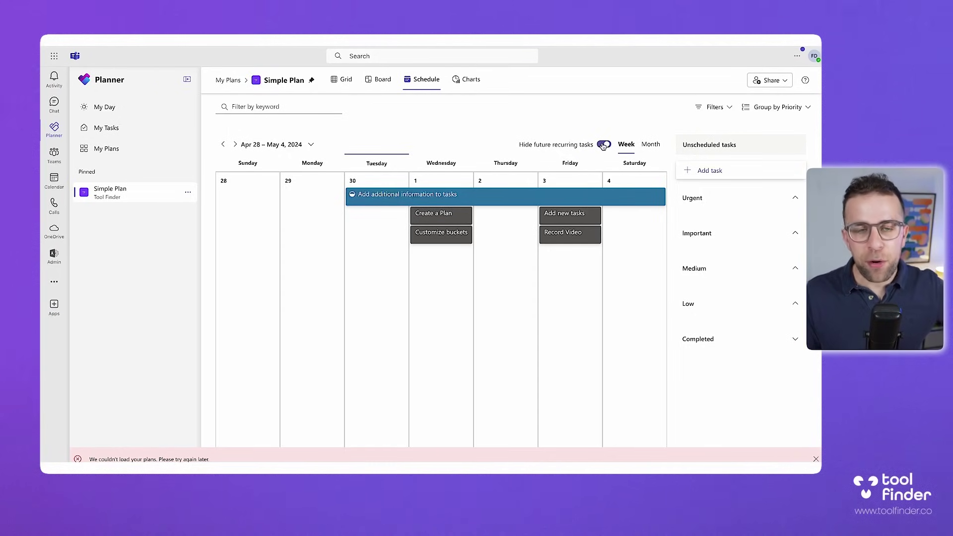
Open Simple Plan's Charts view and scroll through its status, bucket and member charts
click(467, 79)
scroll(492, 208, down, 5)
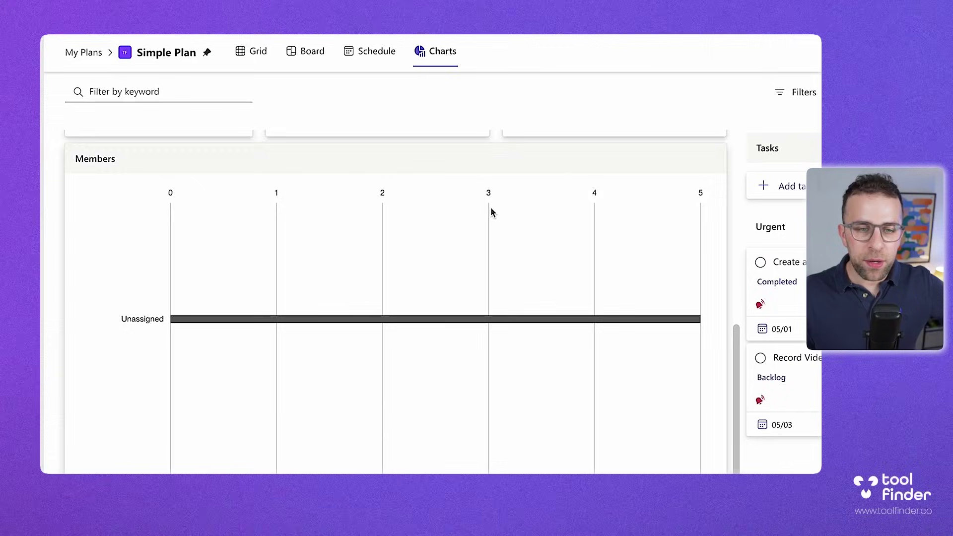
scroll(490, 208, up, 5)
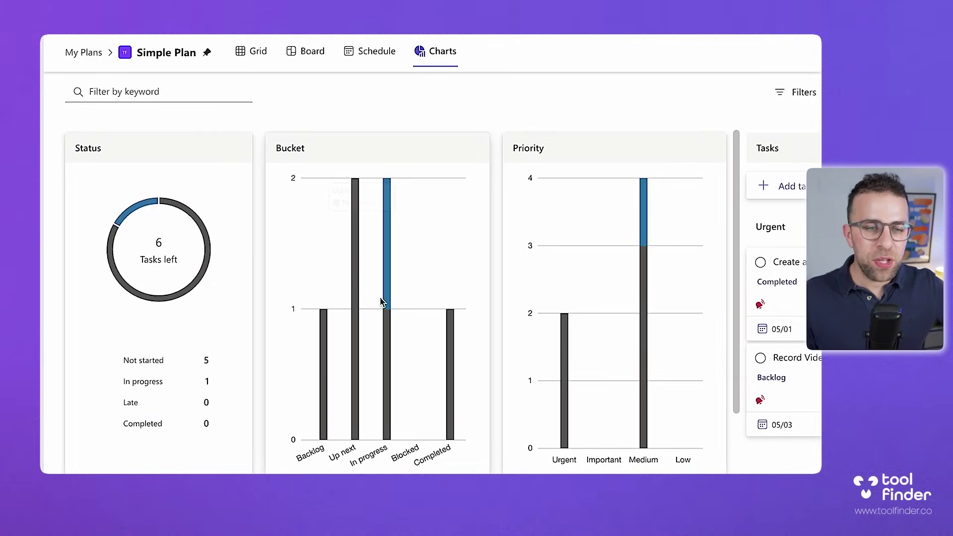
mouse_move(323, 350)
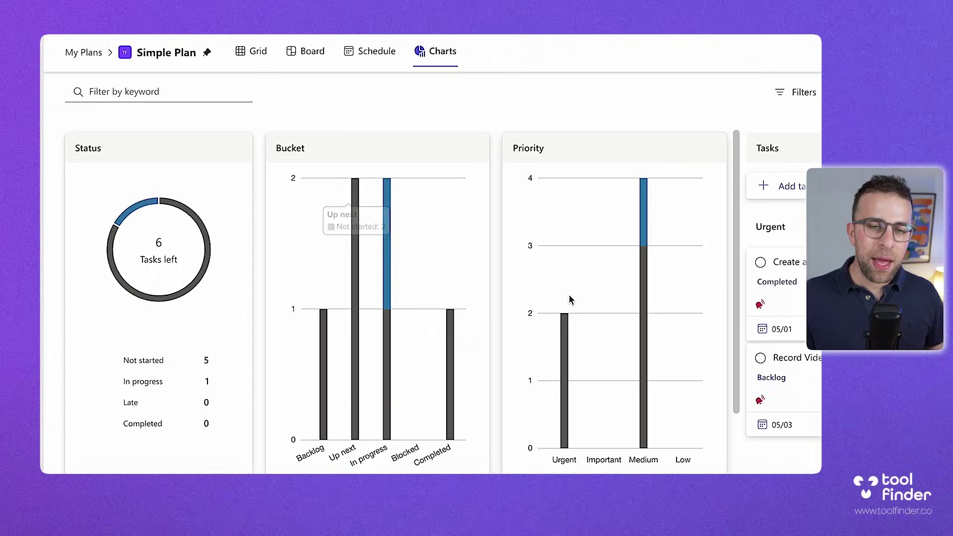
scroll(567, 328, down, 5)
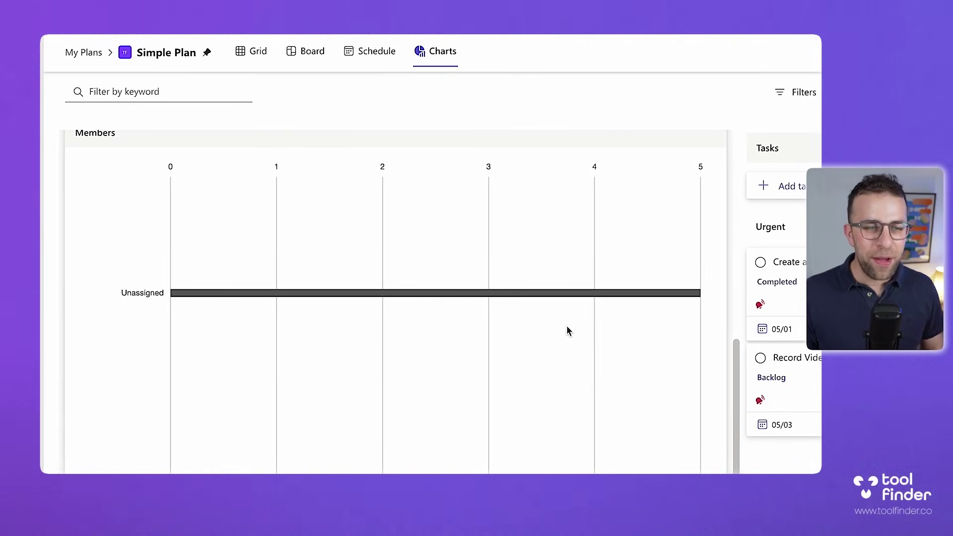
scroll(566, 328, up, 3)
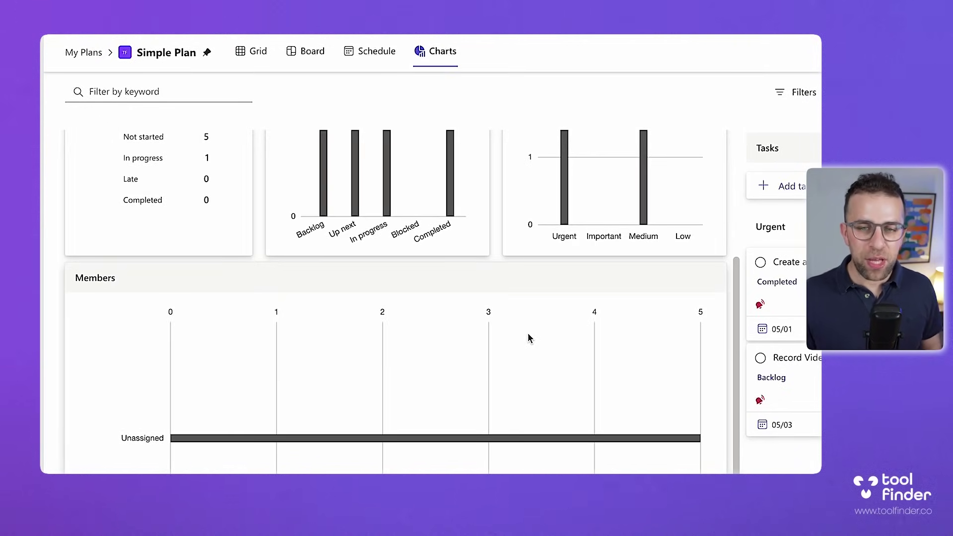
scroll(595, 318, down, 3)
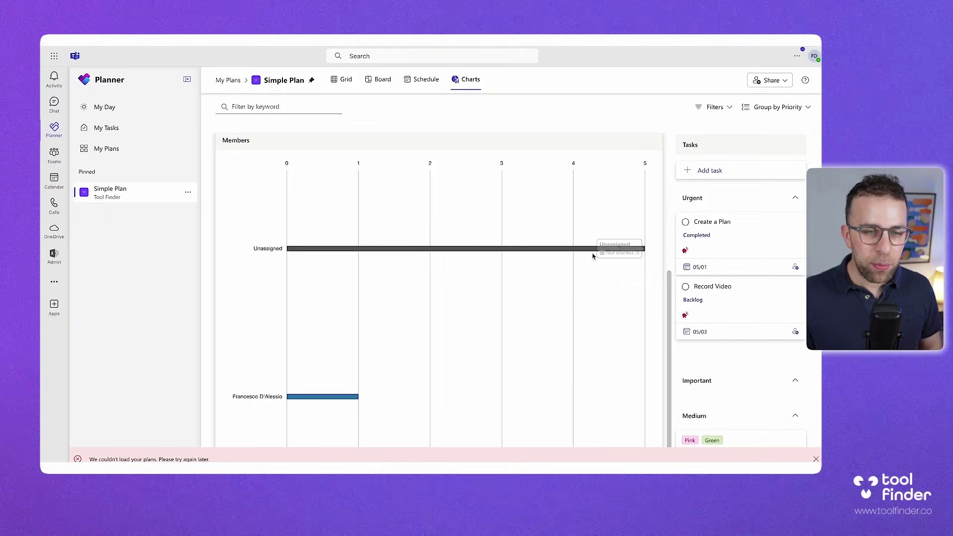
scroll(372, 259, up, 3)
scroll(372, 259, down, 3)
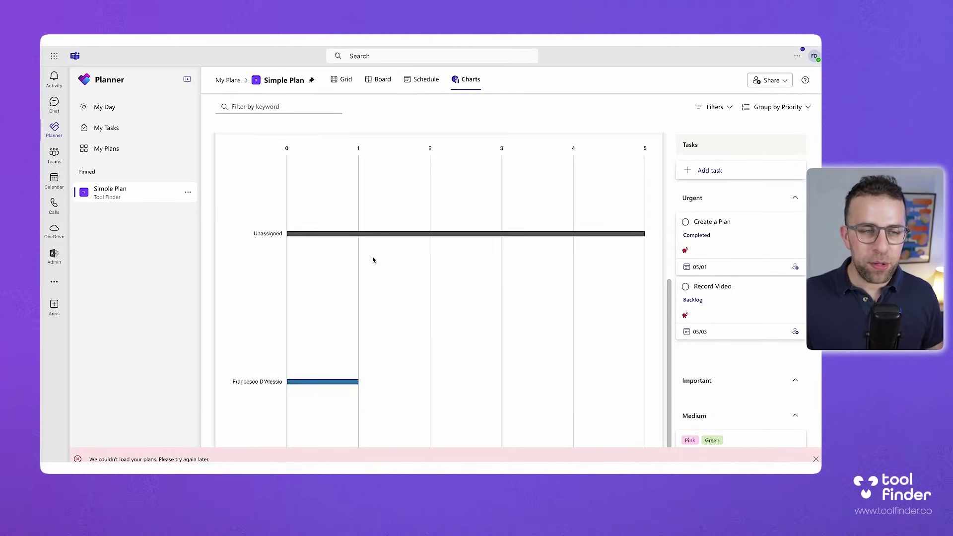
scroll(373, 260, up, 3)
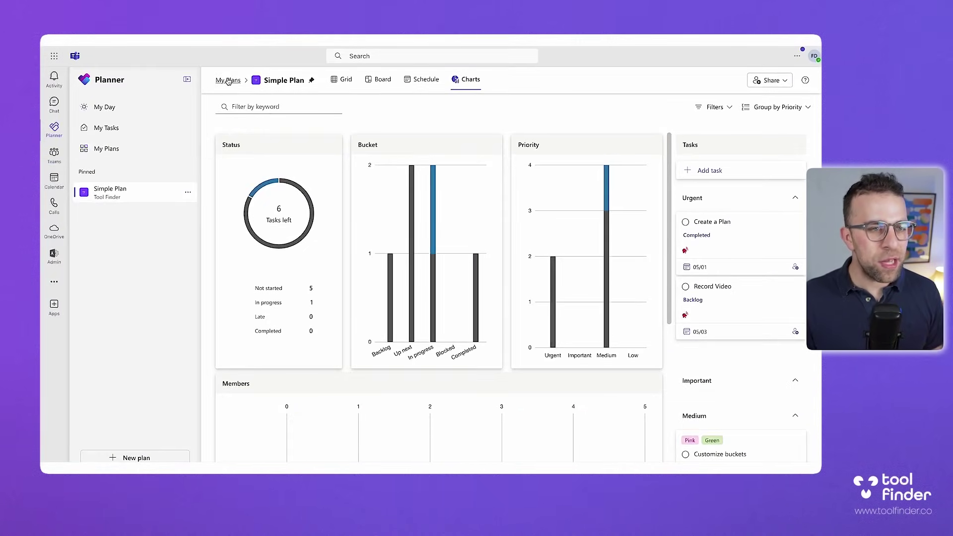
Browse the Project Management plan's Schedule, Charts and Board views and one of its tasks
click(228, 80)
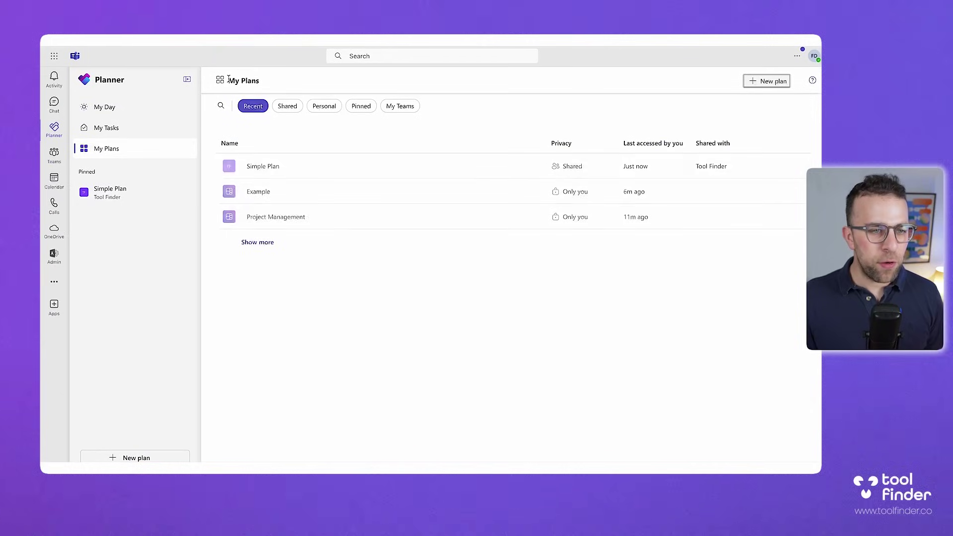
click(281, 216)
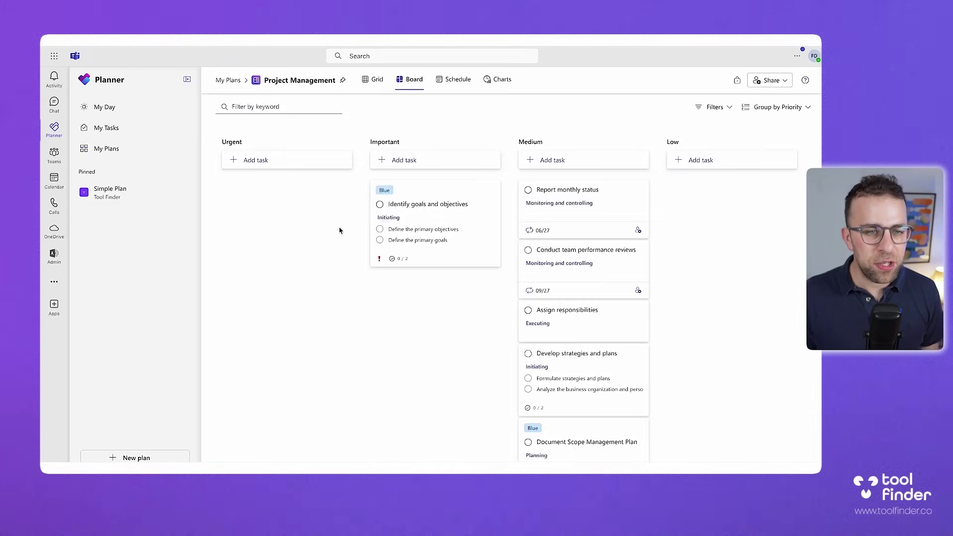
click(453, 80)
click(494, 86)
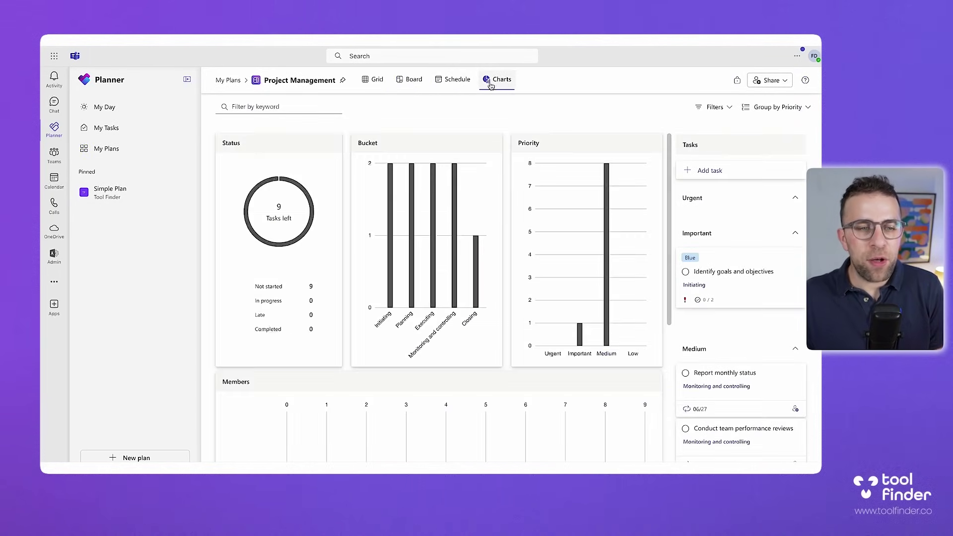
click(454, 80)
click(416, 82)
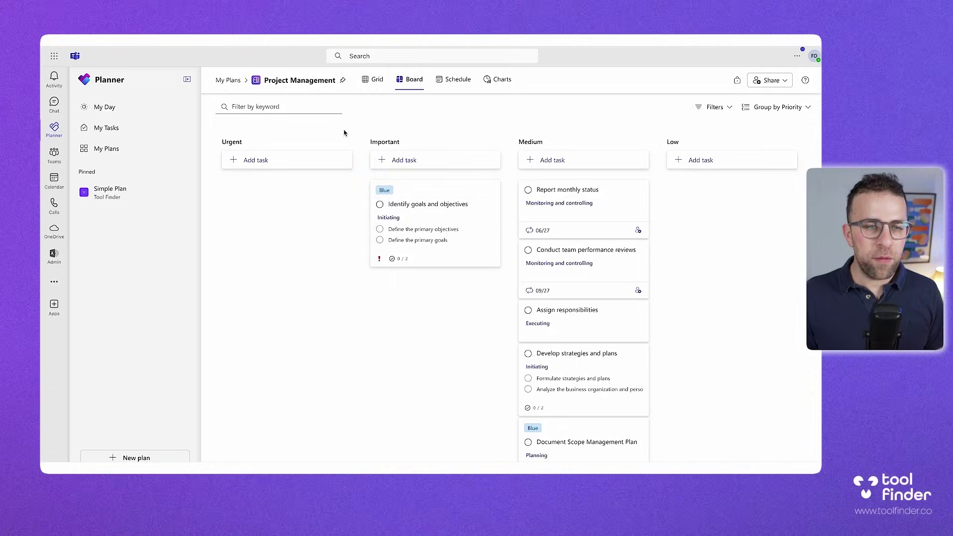
click(428, 205)
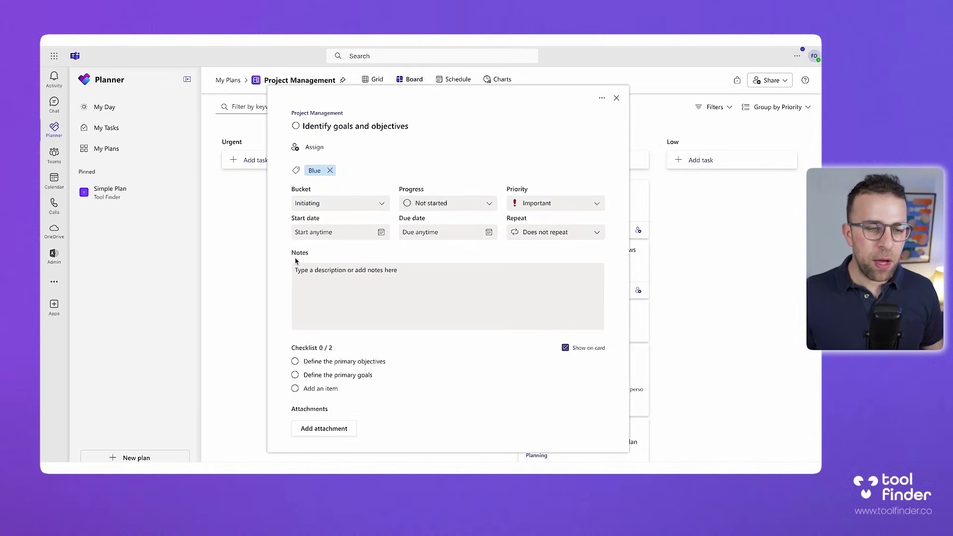
click(236, 263)
click(227, 80)
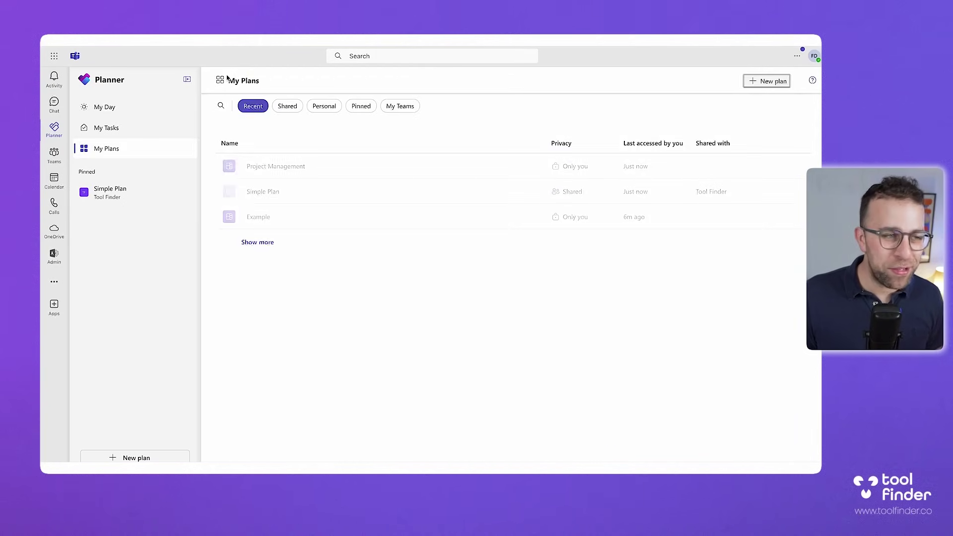
Create a new blank plan named Plan 1, then reopen Simple Plan
click(758, 85)
click(499, 172)
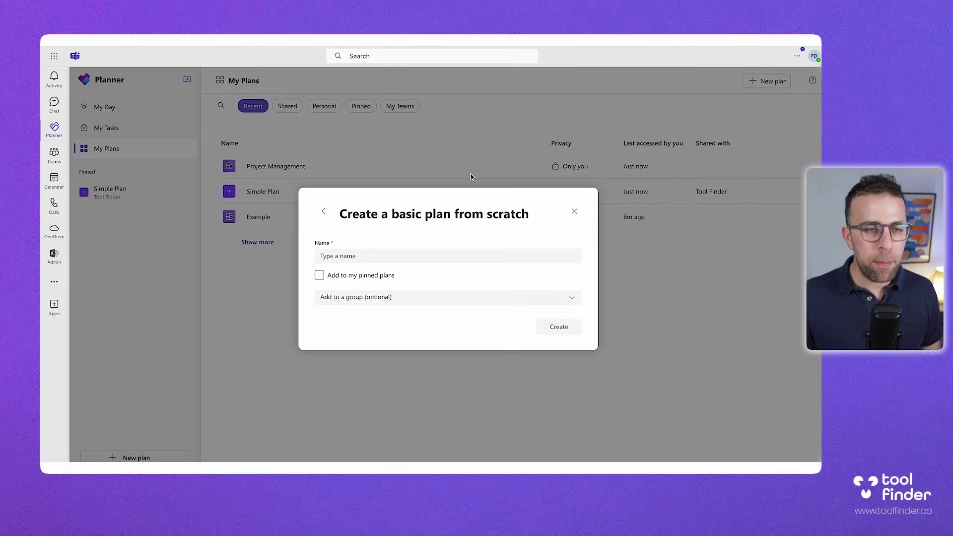
click(375, 256)
text(Plan 1)
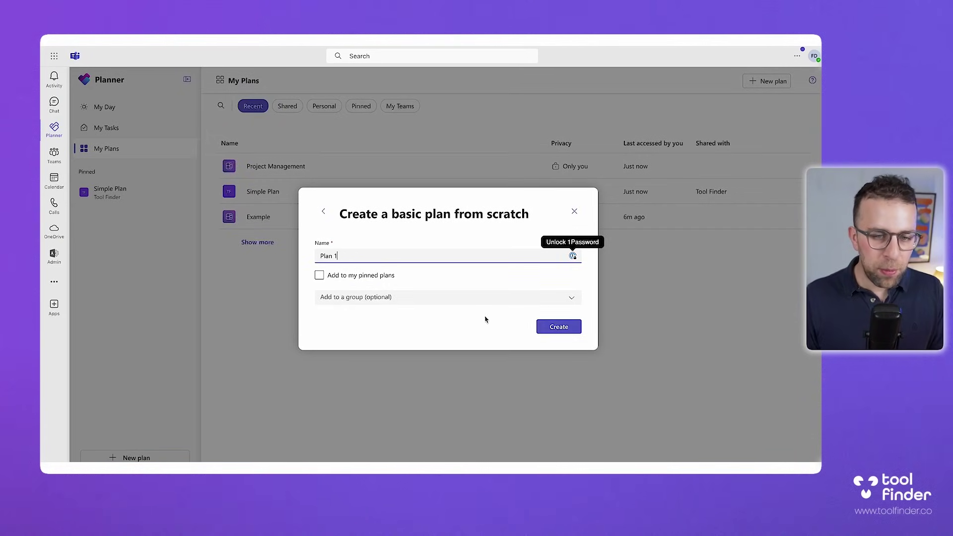
click(560, 326)
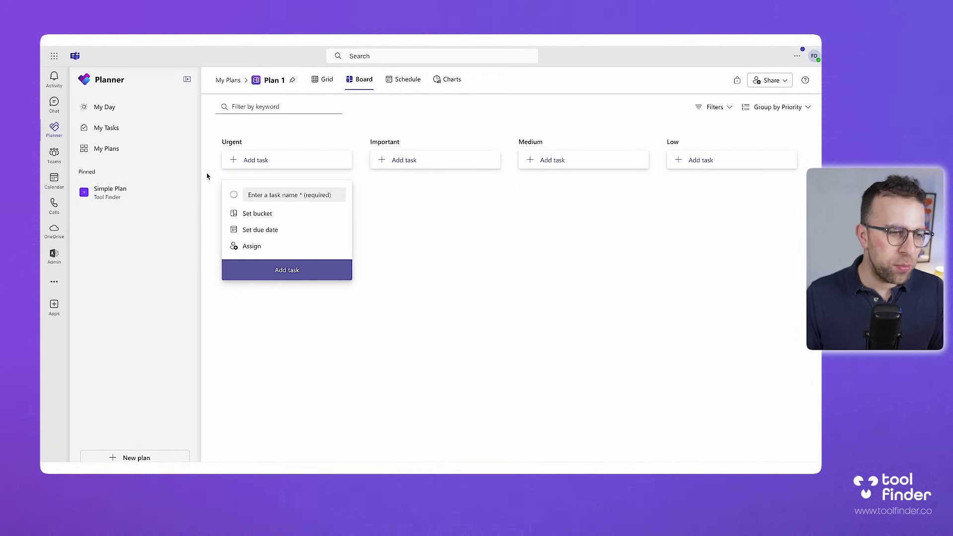
click(128, 191)
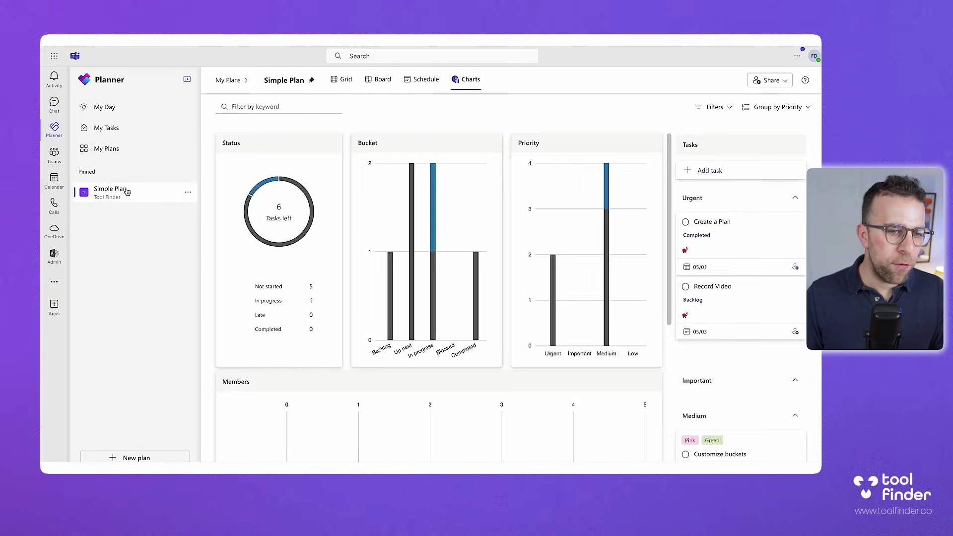
Assign Simple Plan's Create a Plan task to yourself
click(126, 131)
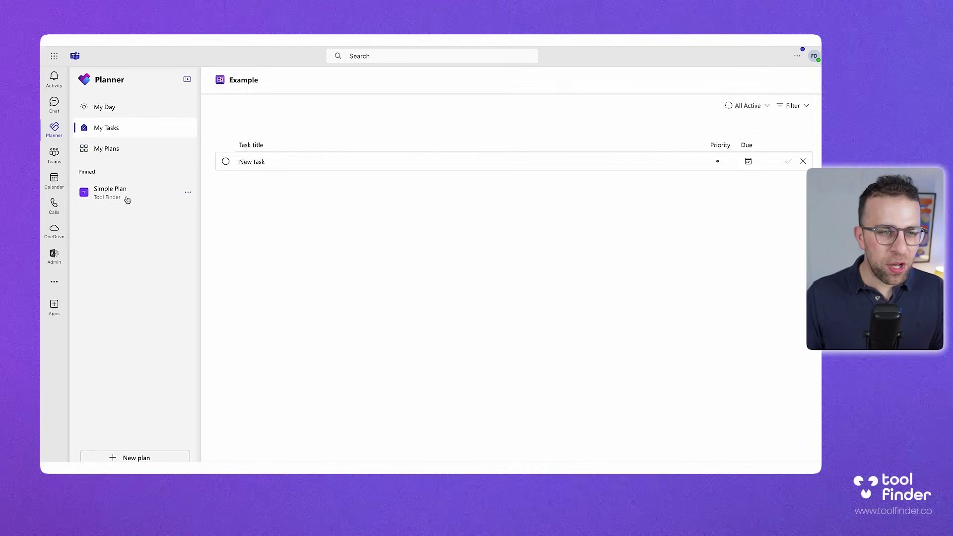
click(128, 194)
click(379, 79)
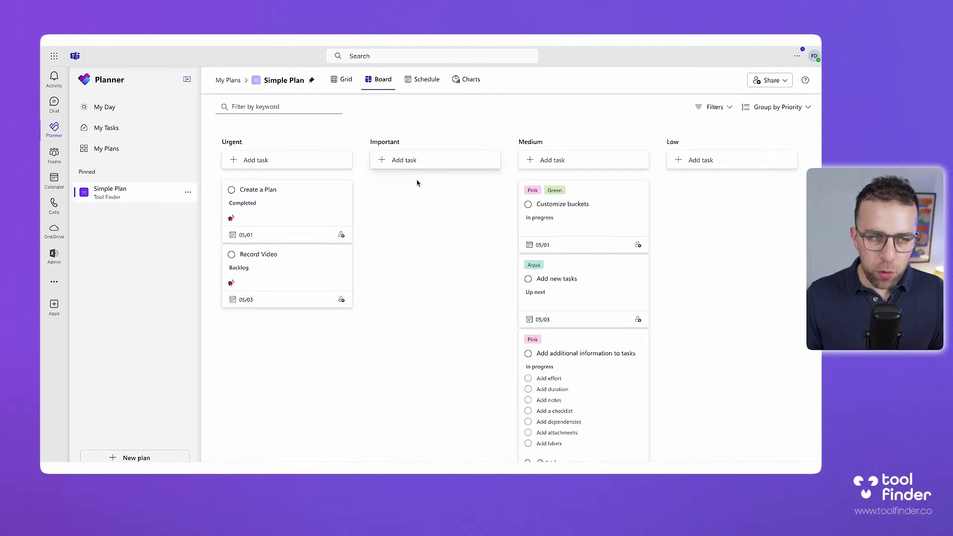
click(316, 205)
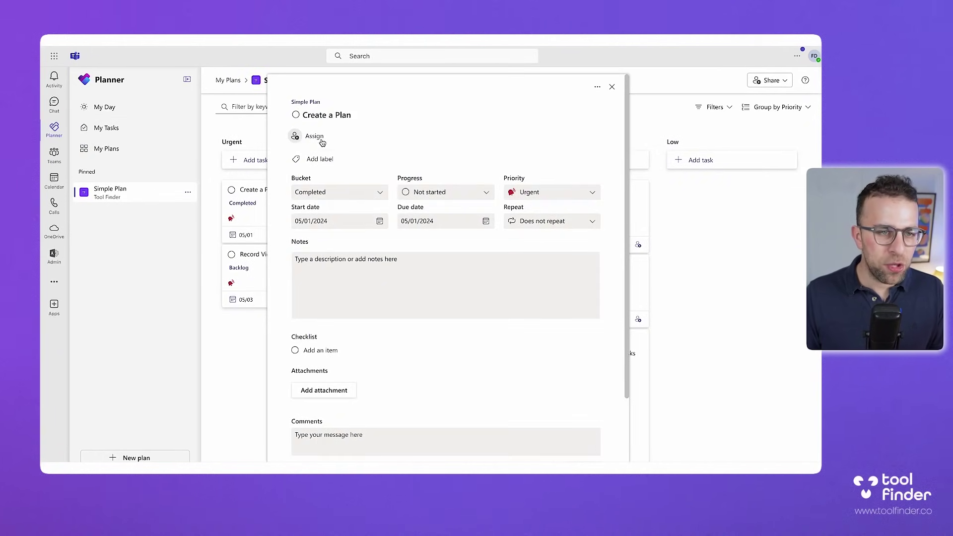
click(318, 138)
click(335, 187)
click(445, 184)
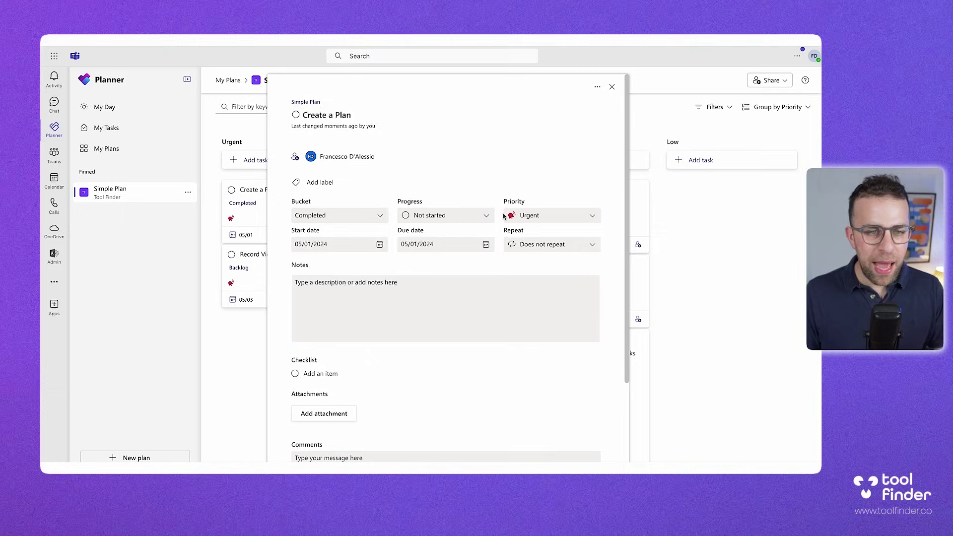
Give Create a Plan start and due dates of 04/30/2024, then view My Day
click(380, 245)
click(334, 292)
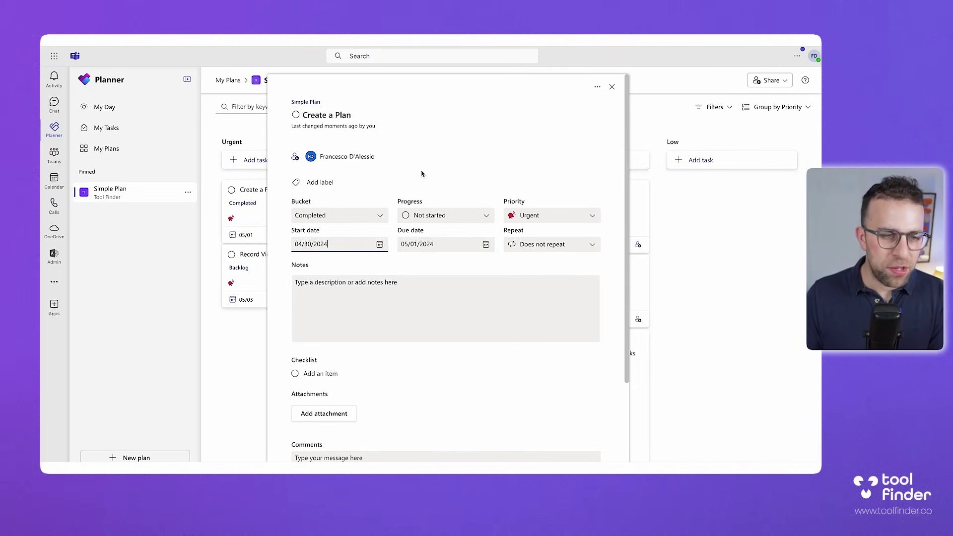
click(486, 244)
click(434, 292)
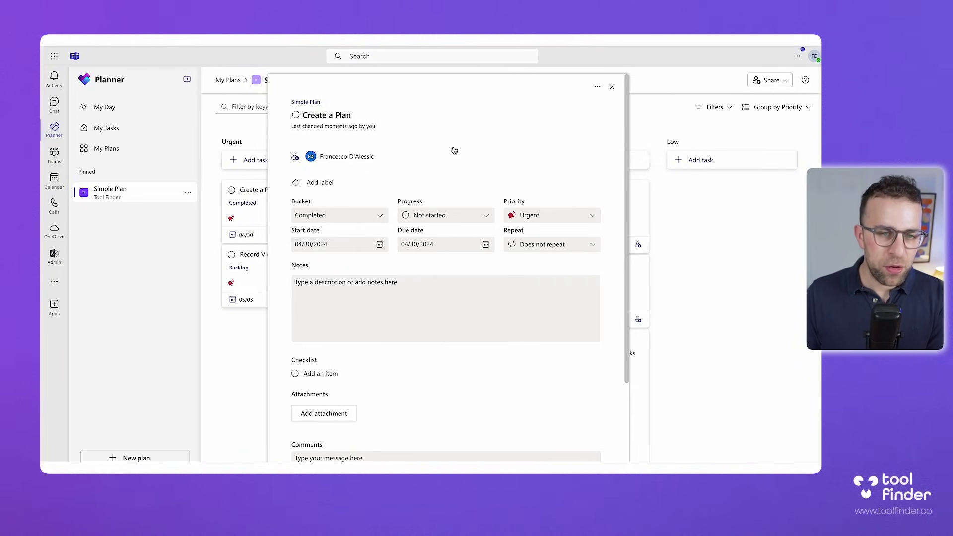
click(347, 156)
click(612, 87)
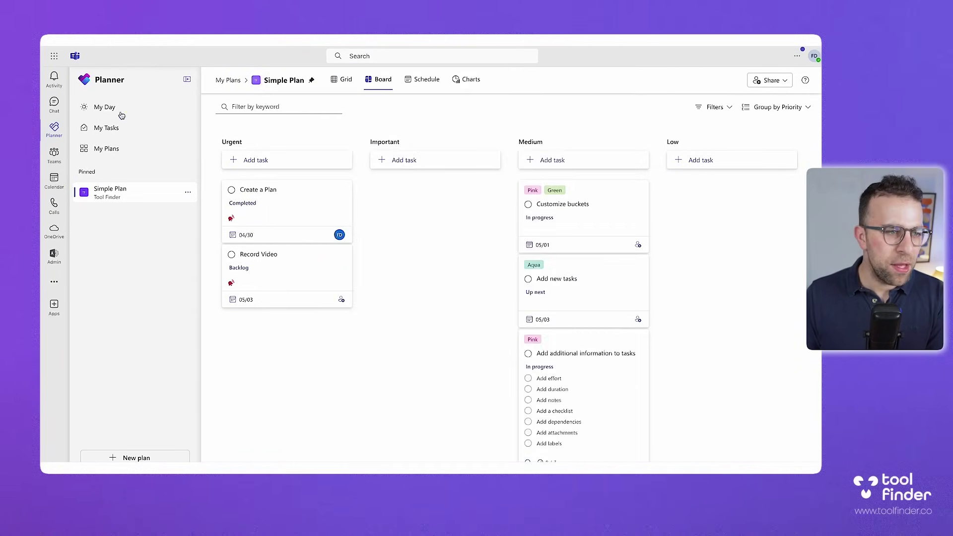
click(96, 130)
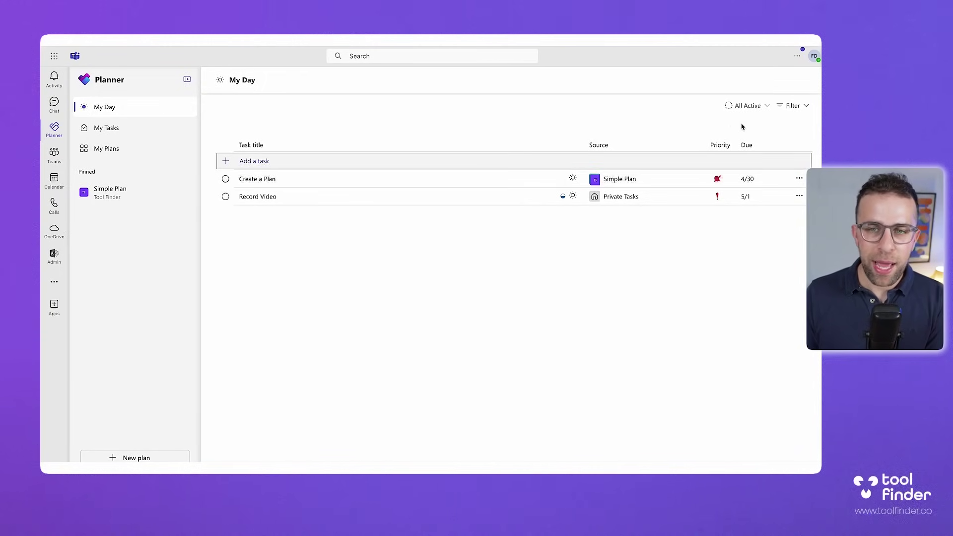
click(745, 105)
click(790, 106)
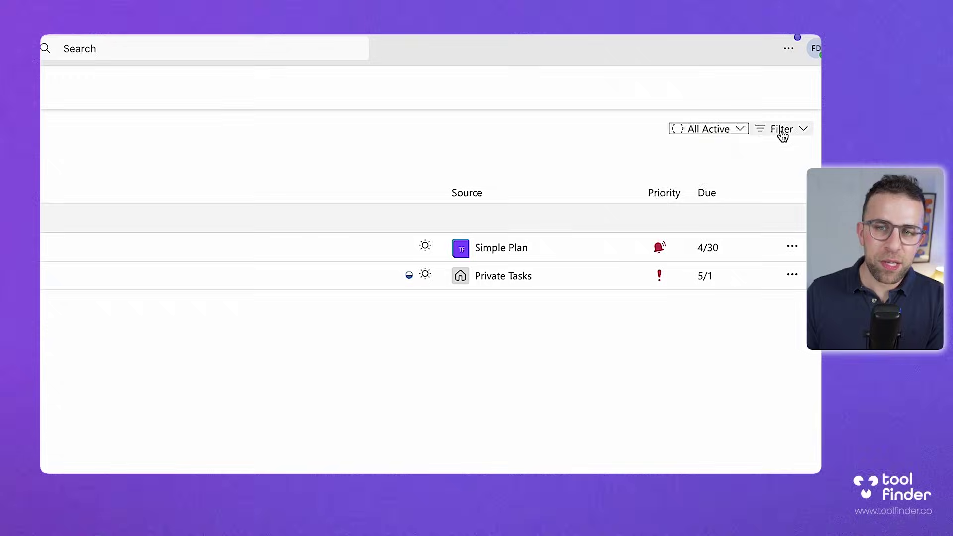
click(782, 135)
click(516, 376)
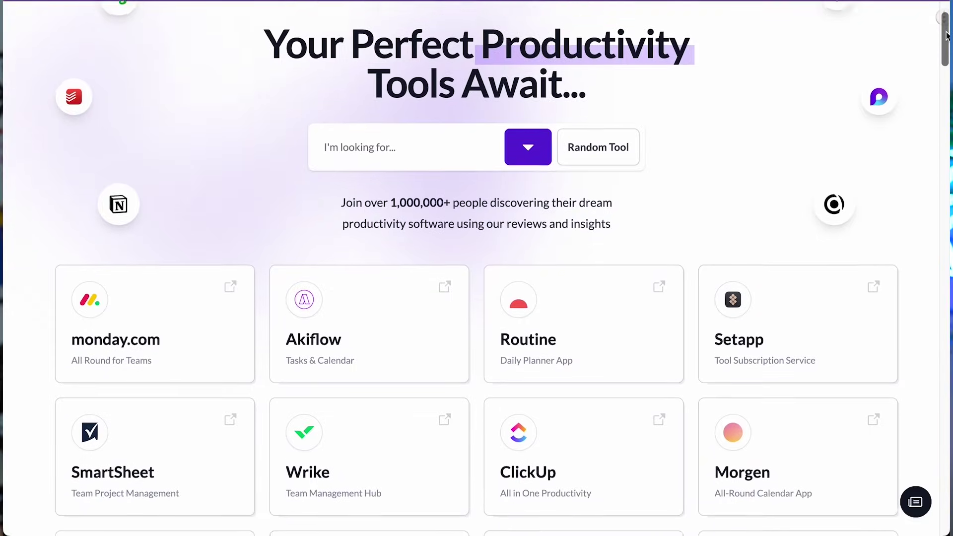
scroll(947, 34, down, 2)
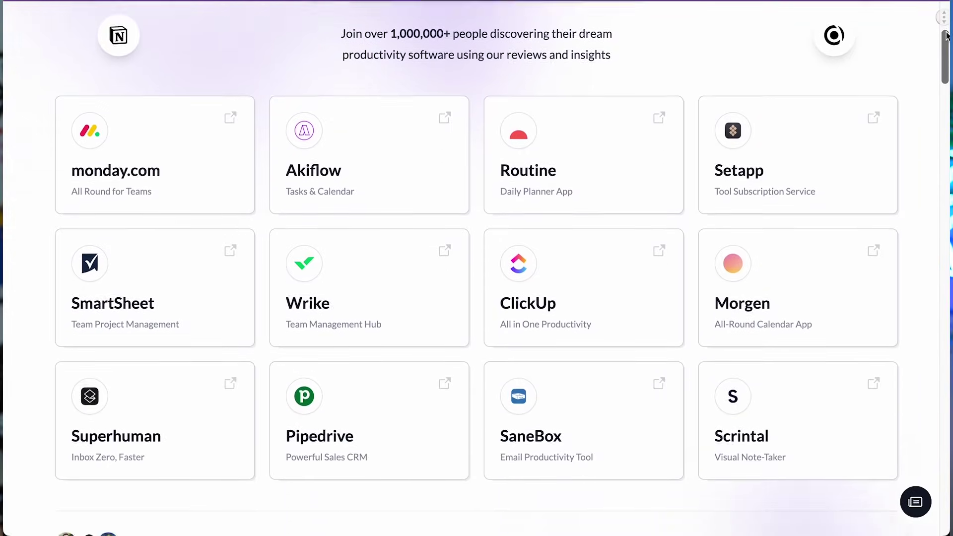